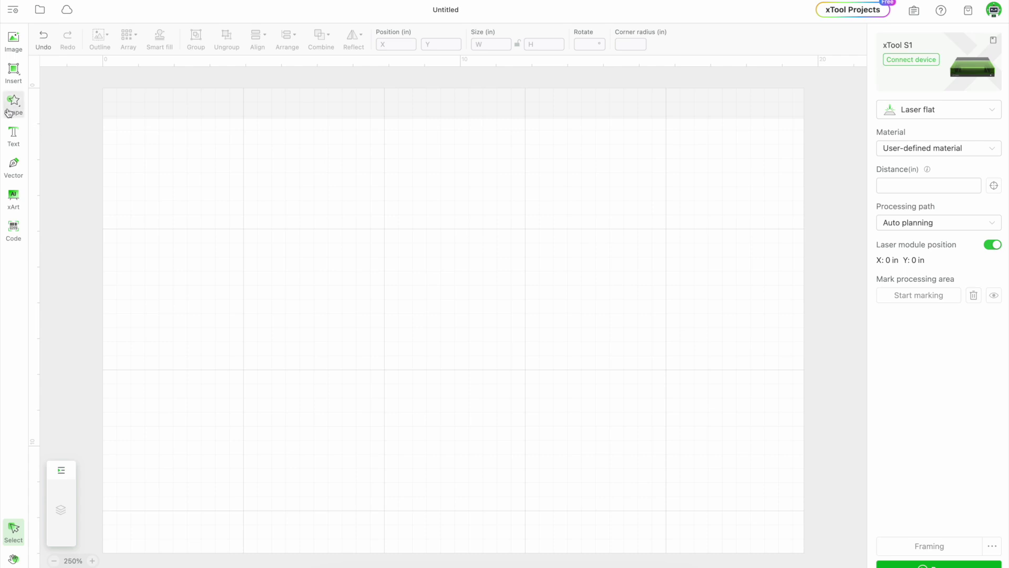
- Insert a rounded square from the basic shapes onto the canvas
click(10, 112)
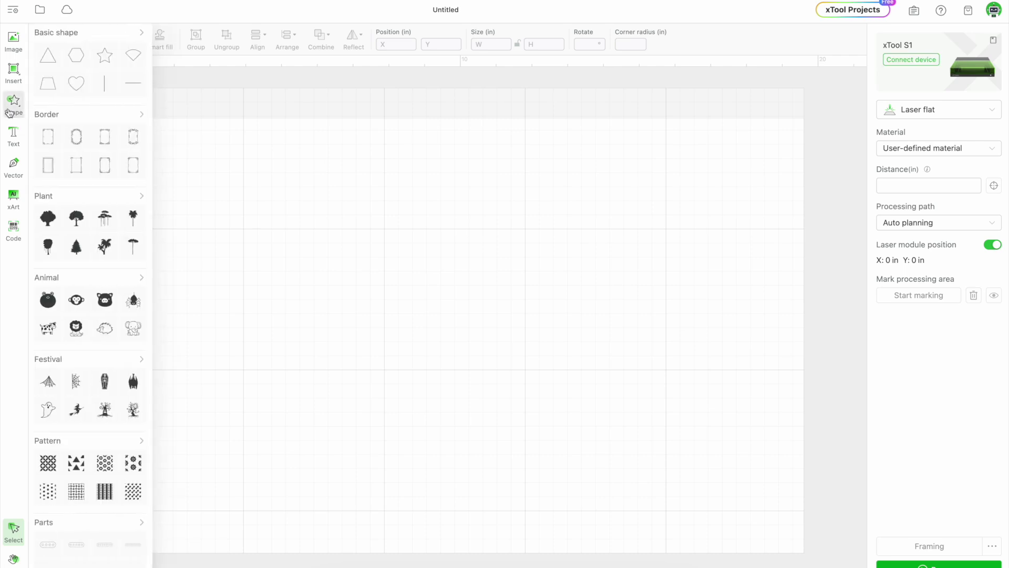
click(146, 35)
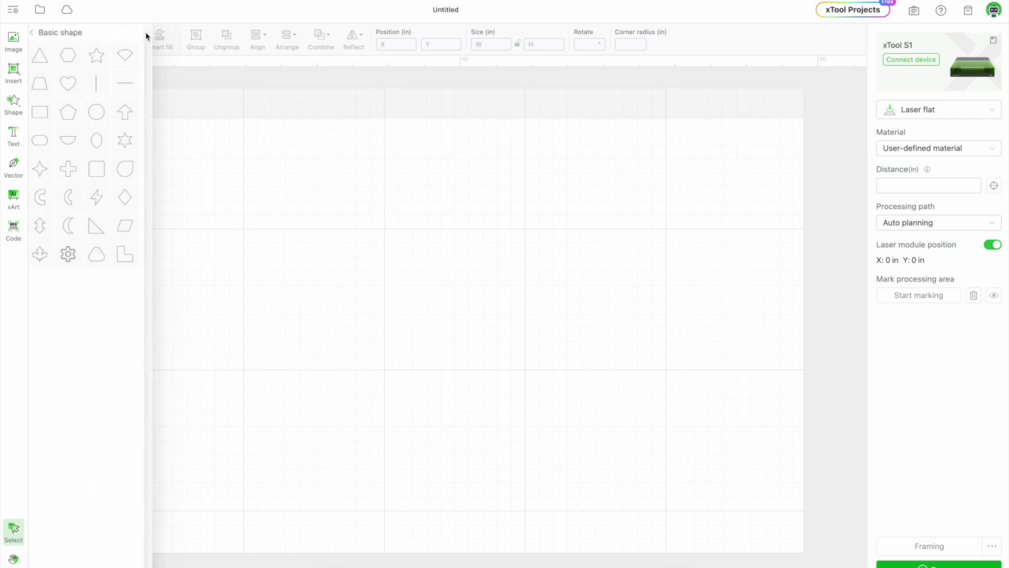
click(112, 166)
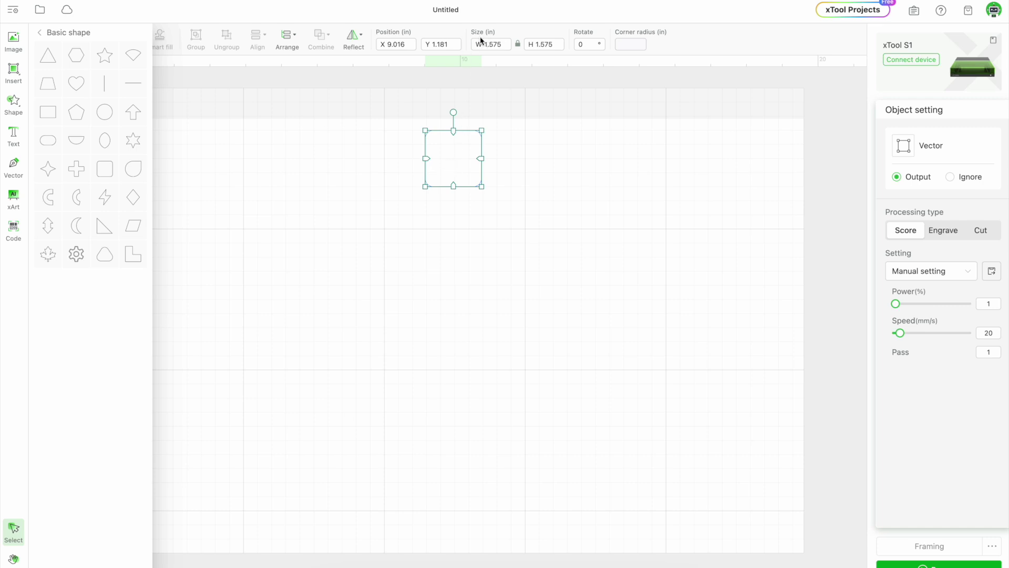
click(465, 161)
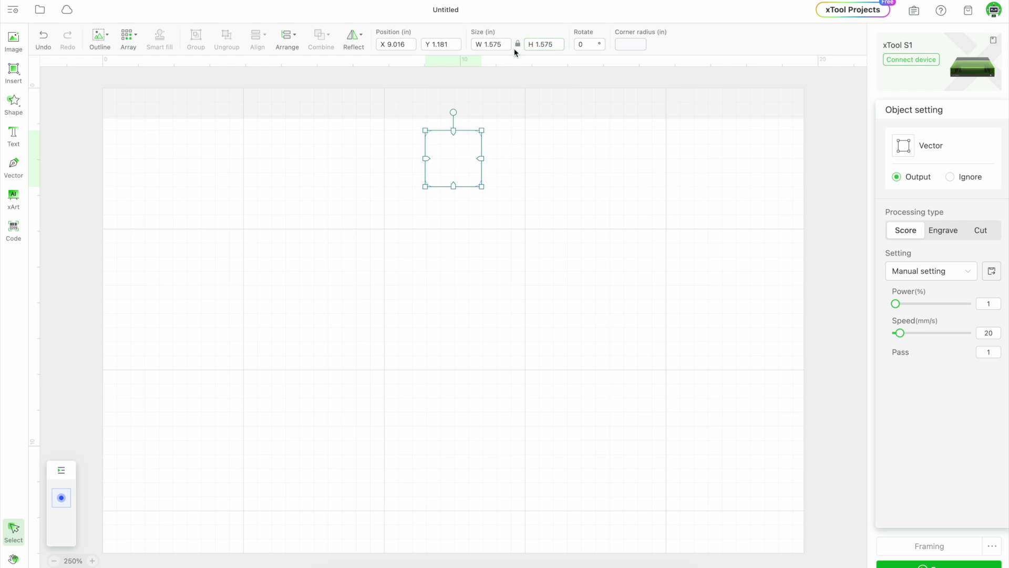
- Unlock the rounded square's proportions and set its width to 3.75 in
click(486, 45)
key(Caps_Lock)
key(BackSpace)
key(BackSpace)
key(BackSpace)
key(BackSpace)
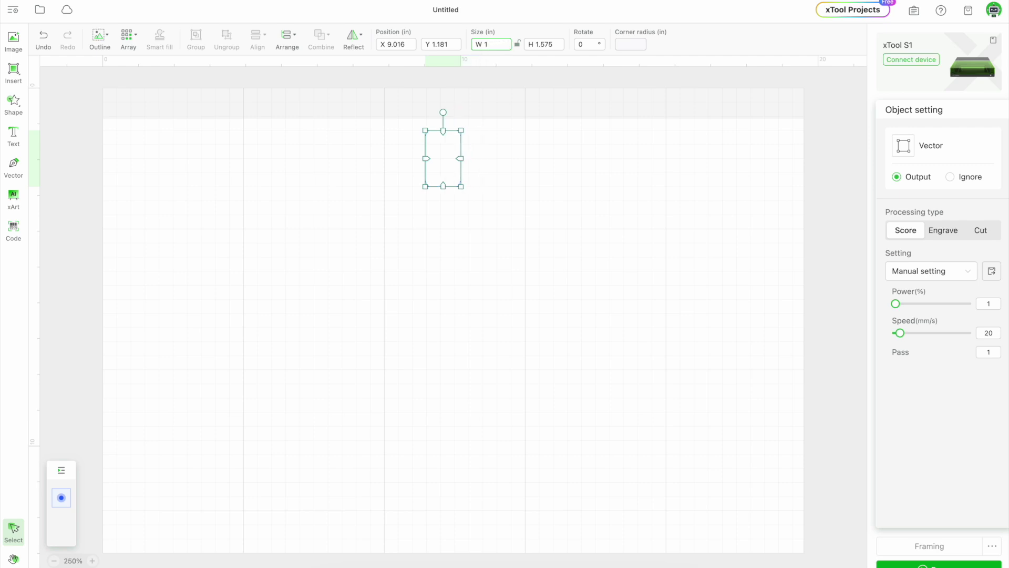
text(3.75)
key(Caps_Lock)
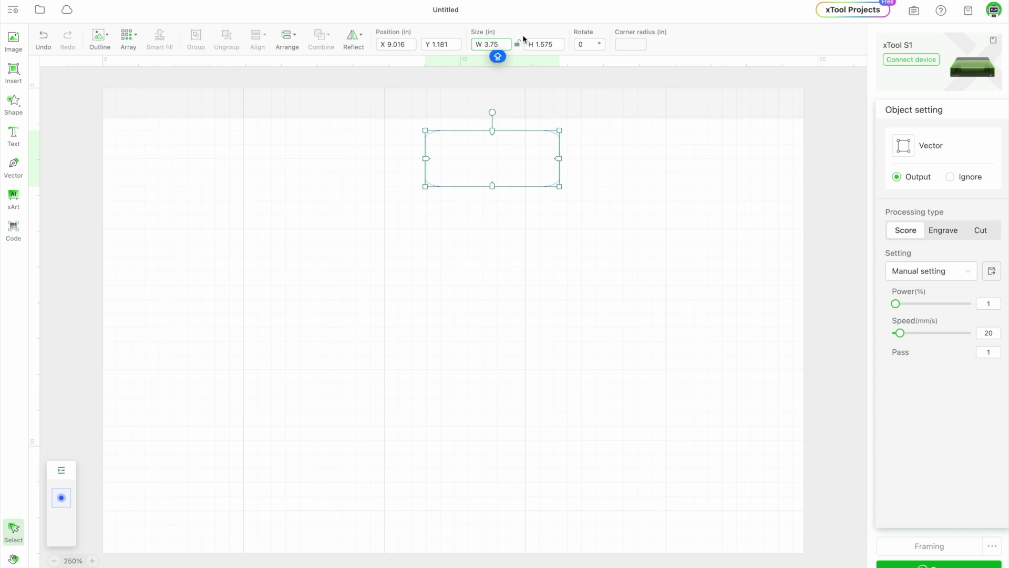
- Set the rounded shape's height to 3.15 in
click(556, 48)
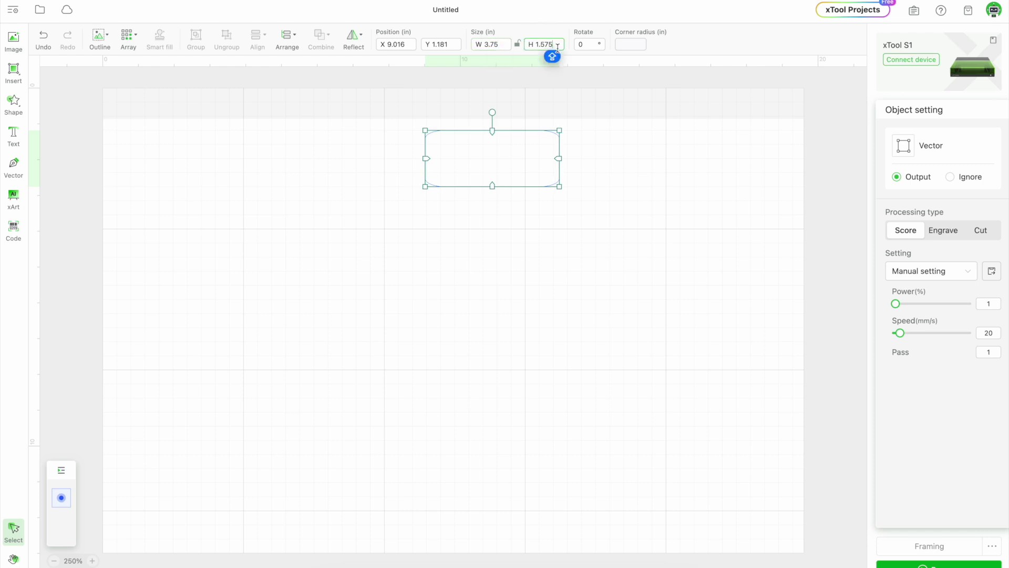
key(BackSpace)
key(BackSpace)
key(BackSpace)
key(BackSpace)
key(BackSpace)
text(3)
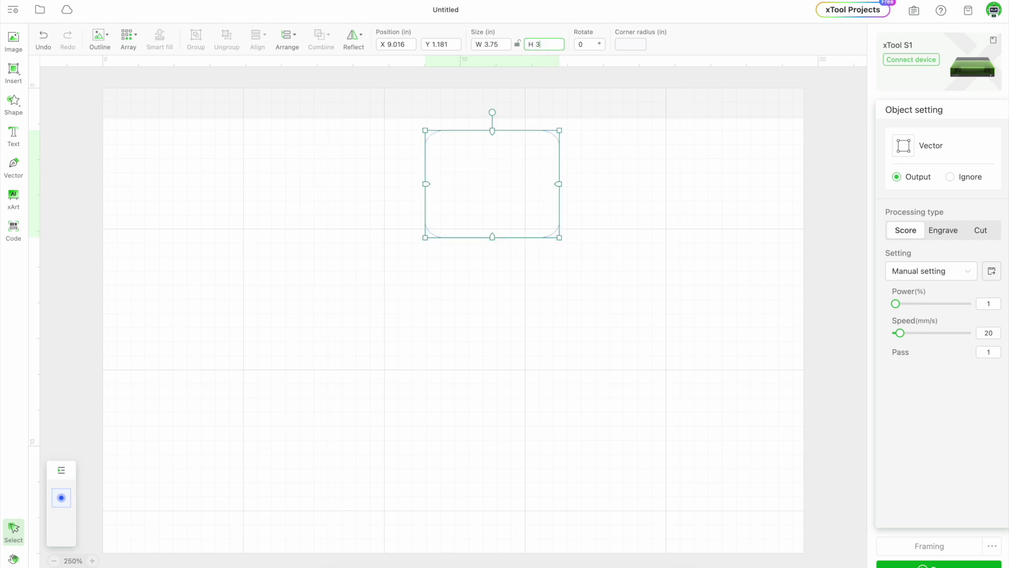
text(.15)
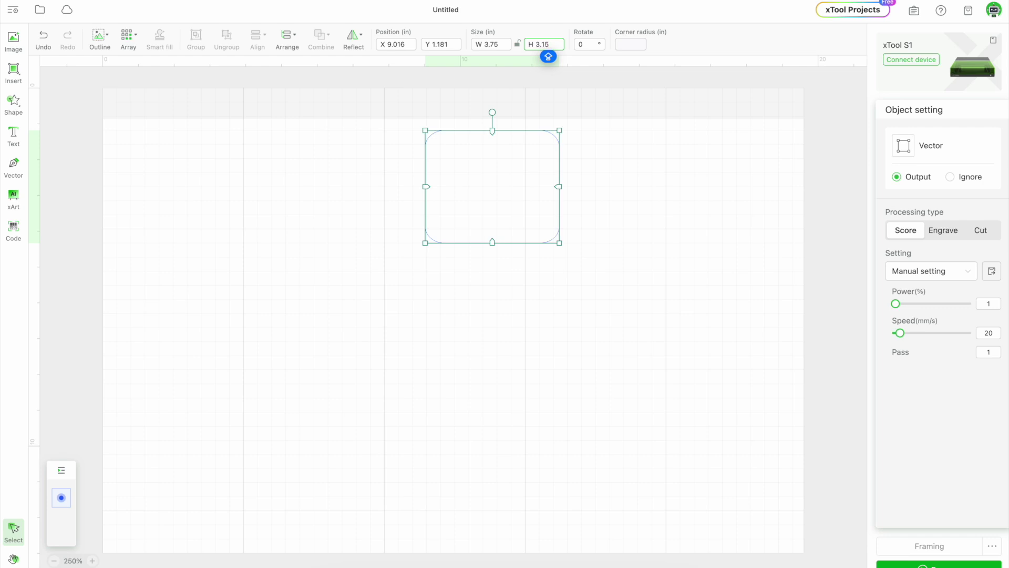
- Draw a rectangle about 4.58 by 1.24 in across the lower part of the rounded shape
click(14, 73)
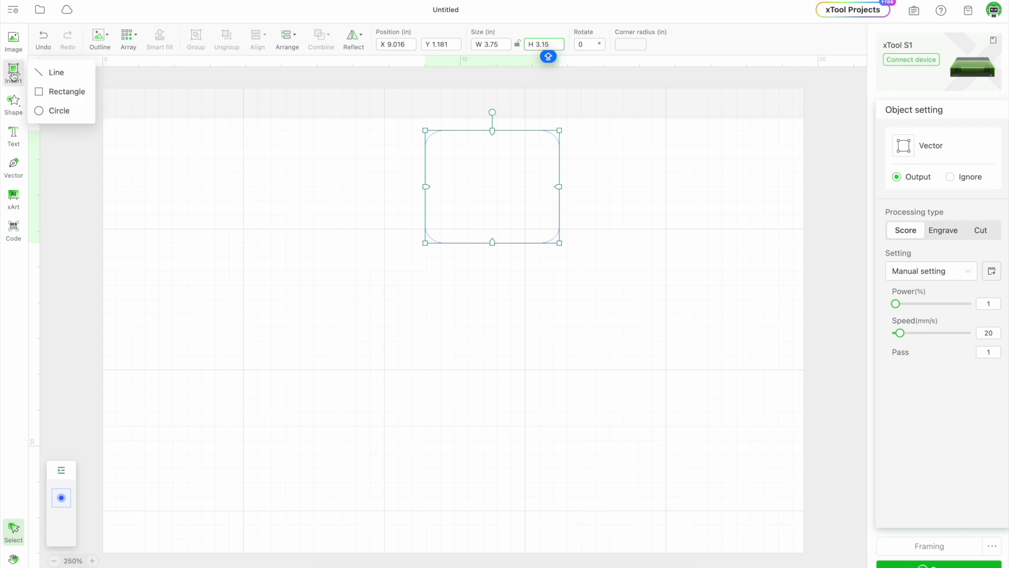
click(39, 92)
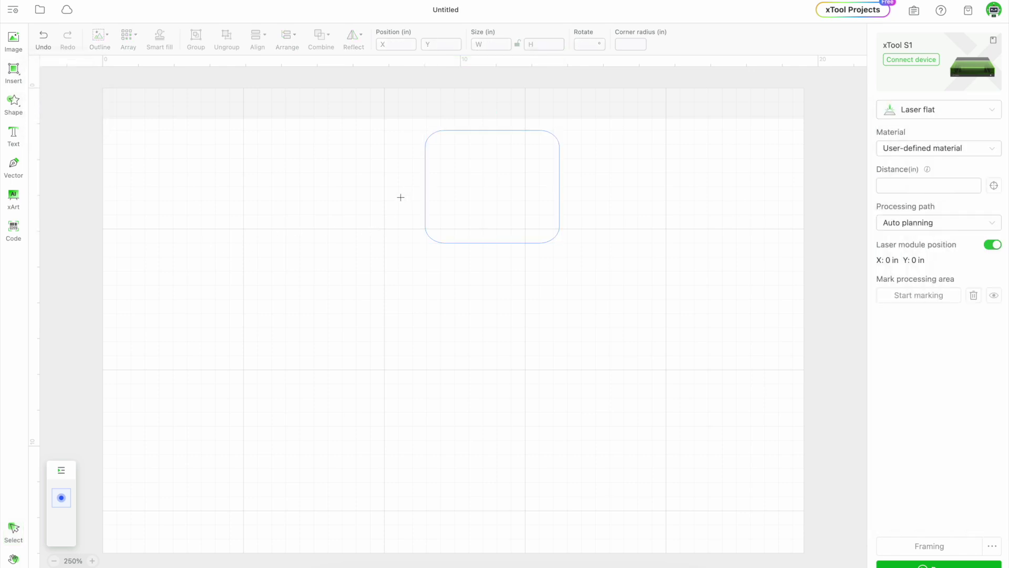
drag(400, 197, 565, 242)
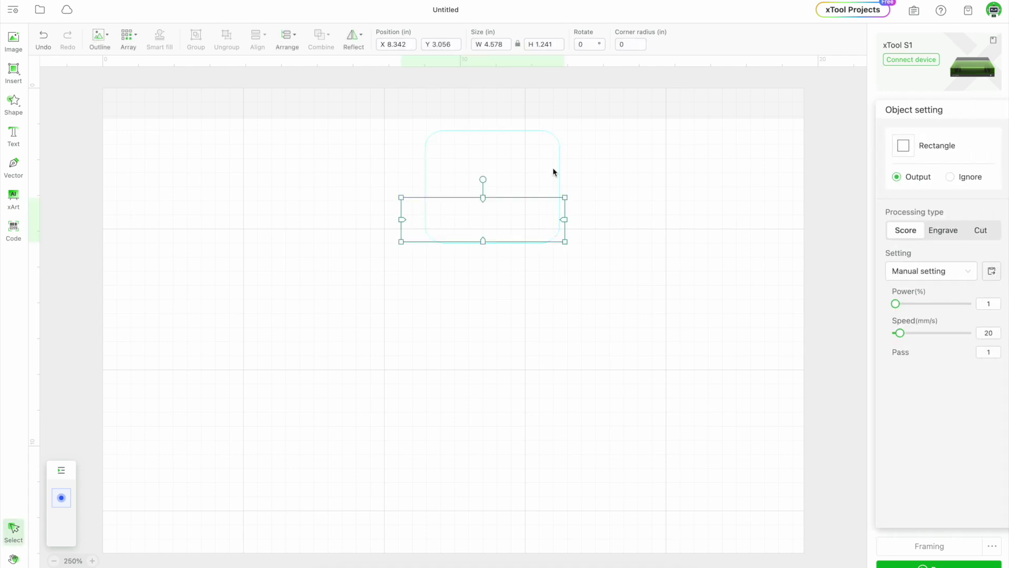
- Set the rectangle's width to 3.75 in with proportions unlocked, and align it with the rounded shape's sides and lower edge
click(519, 46)
click(508, 45)
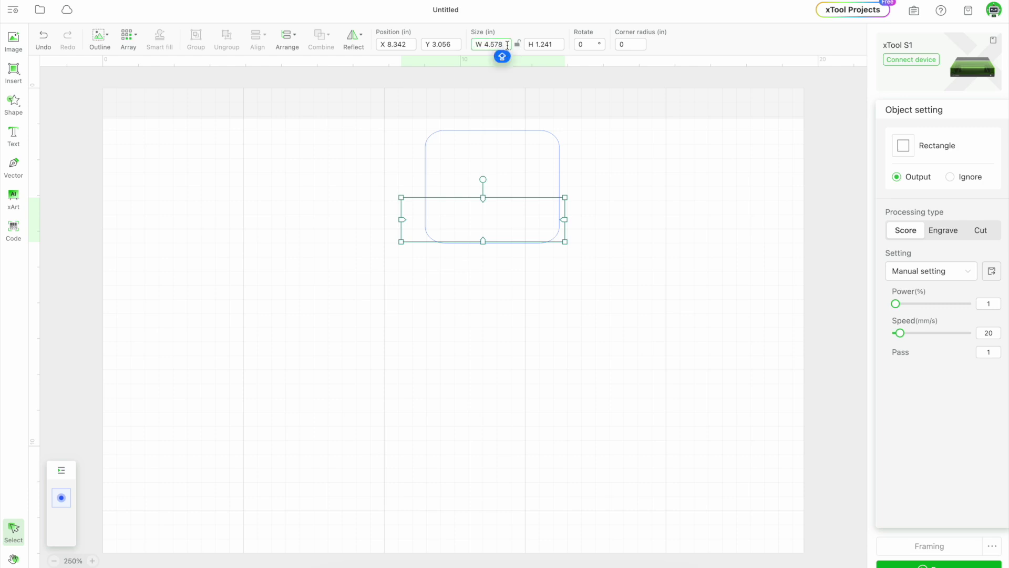
key(BackSpace)
key(BackSpace)
key(BackSpace)
key(BackSpace)
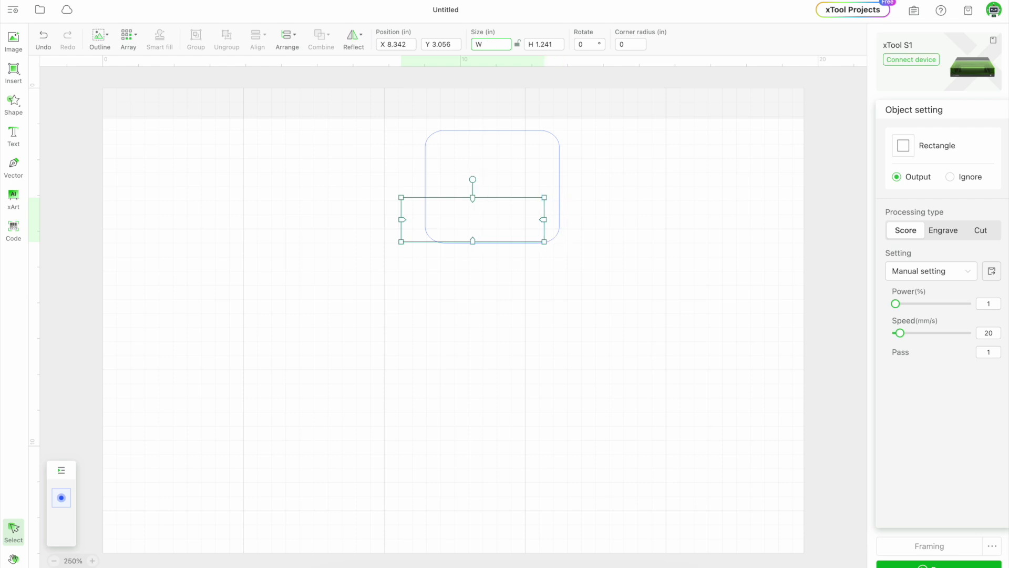
text(3.)
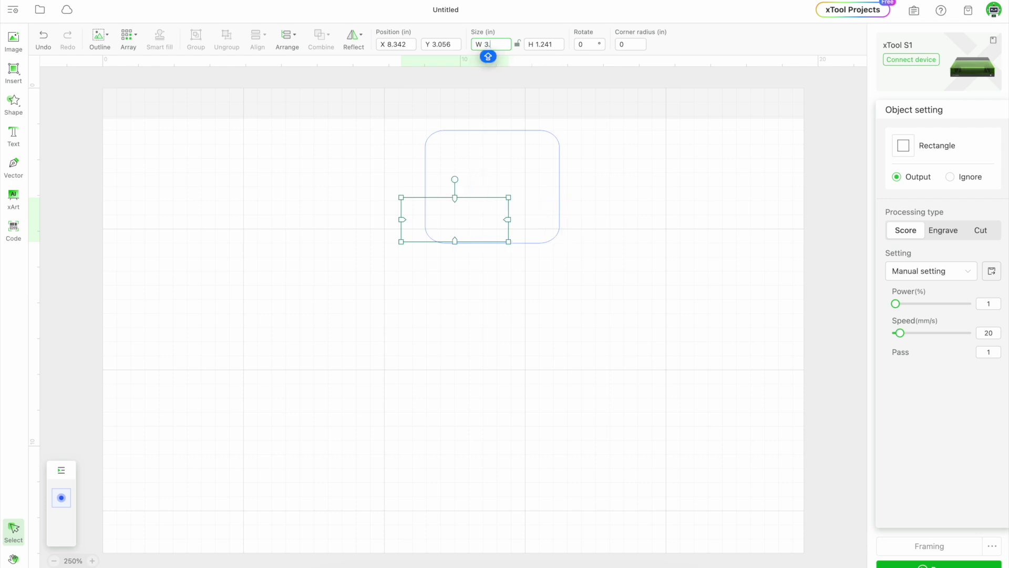
text(75)
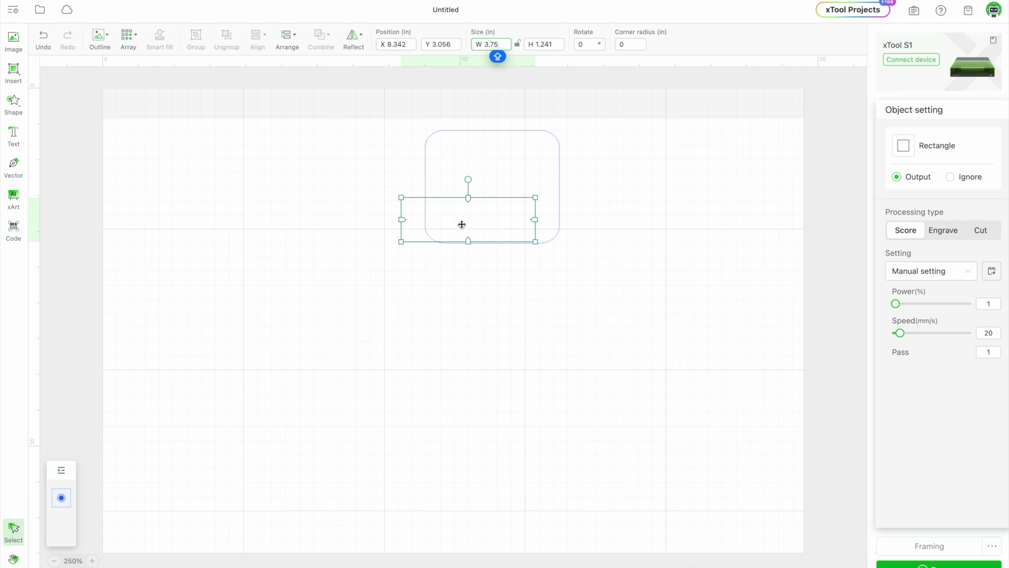
drag(468, 222, 486, 227)
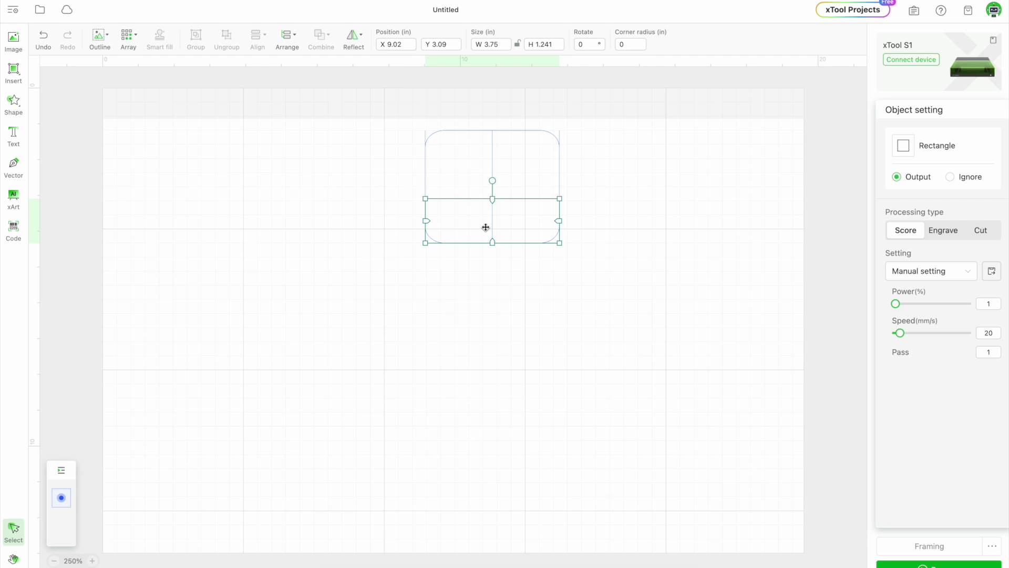
- Unite the rectangle and the rounded shape into one outline with square lower corners
click(486, 292)
drag(378, 264, 603, 121)
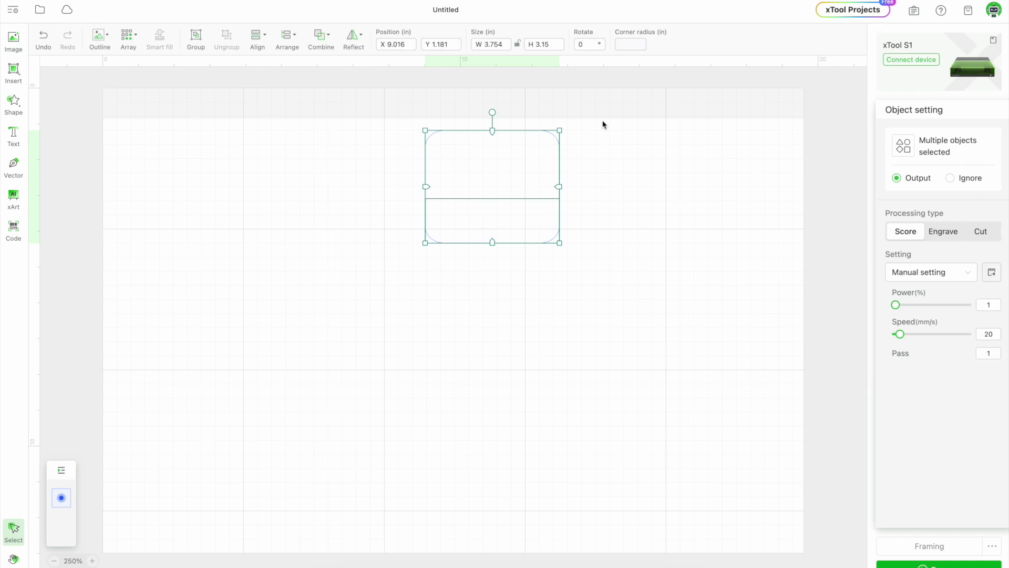
click(320, 37)
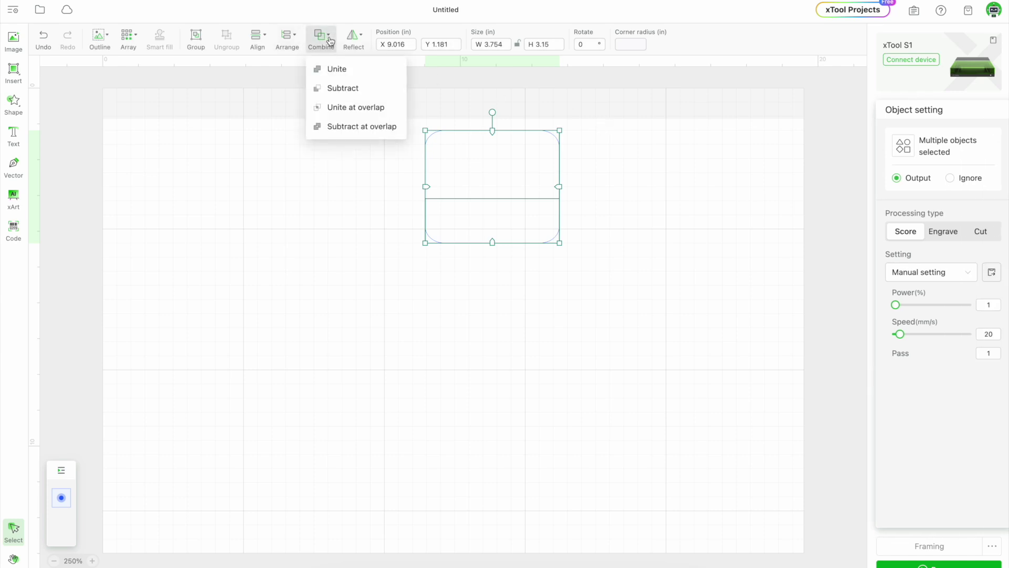
click(331, 69)
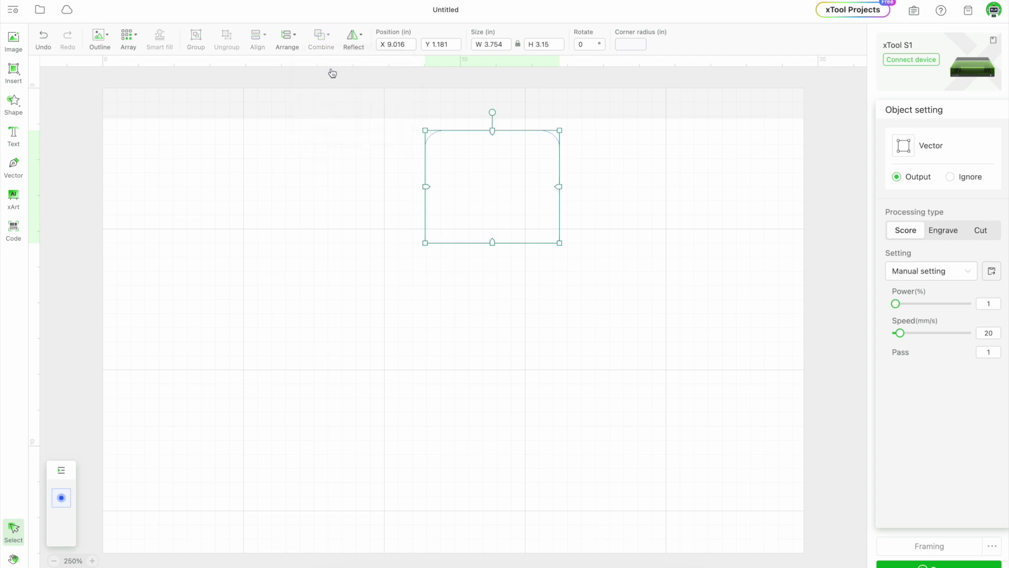
click(559, 372)
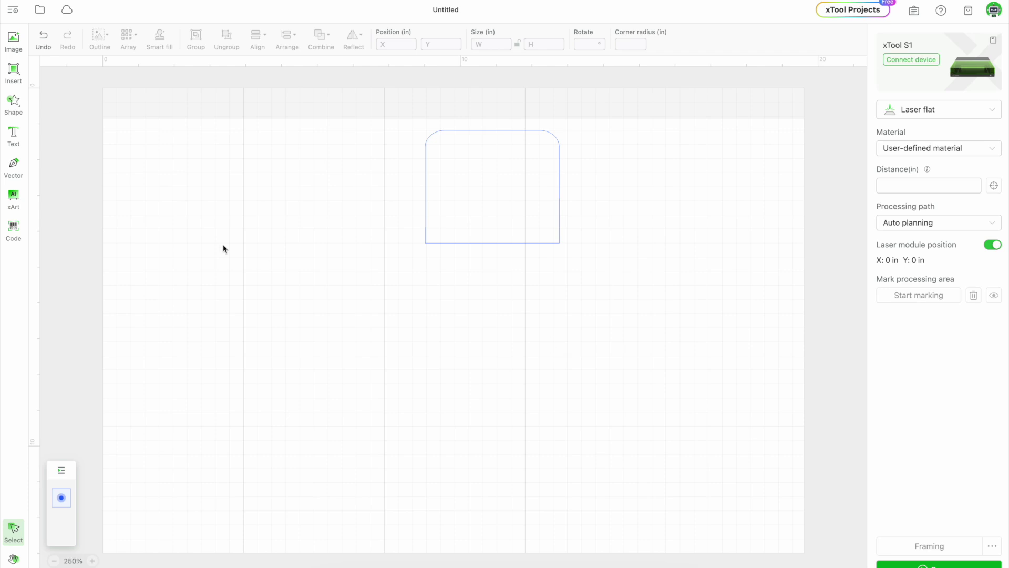
- Insert a second rounded square from the basic shapes and place it left of the united shape, at about X 5.36, Y 2.53 in
click(17, 67)
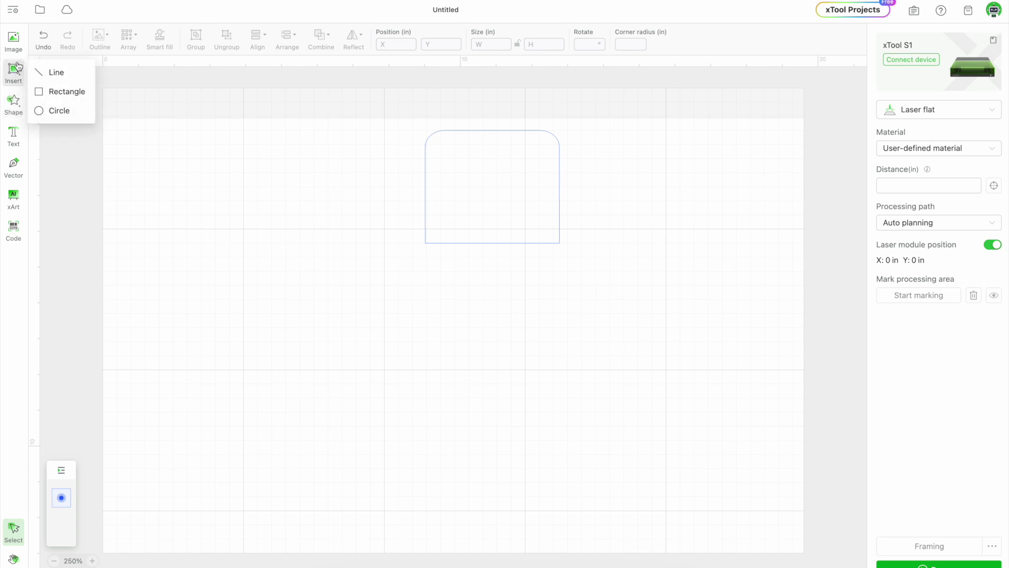
click(16, 103)
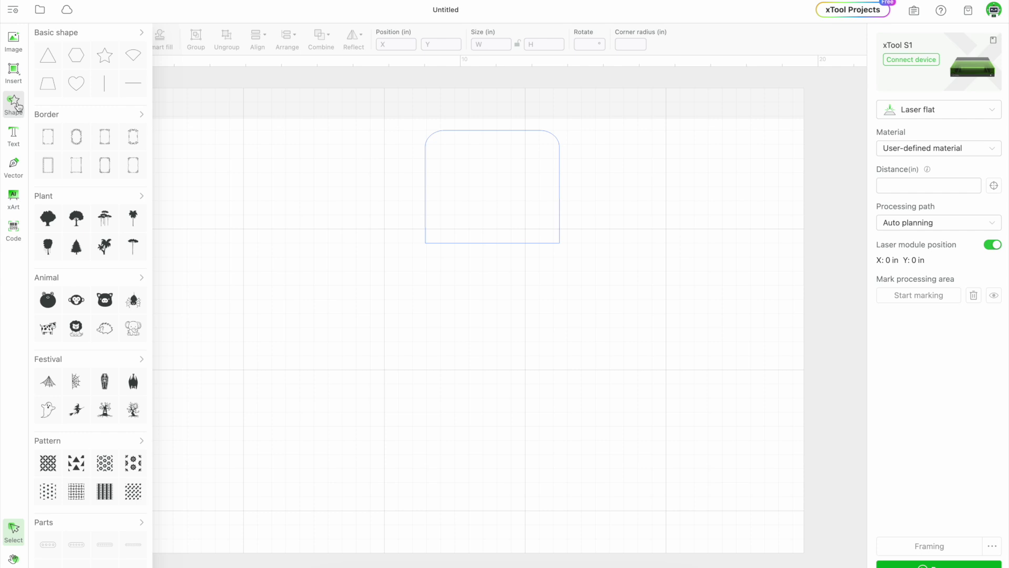
click(140, 33)
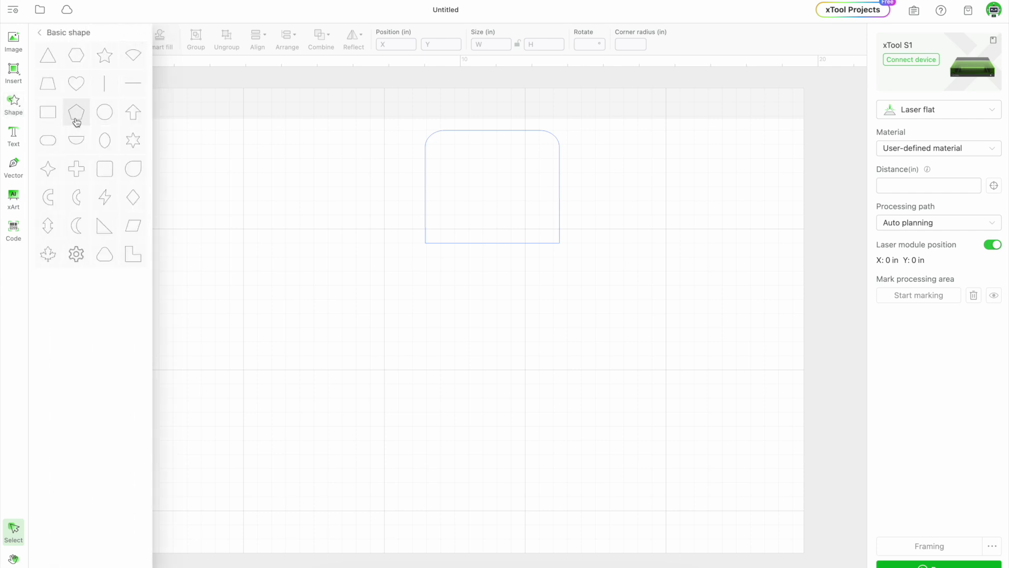
click(102, 167)
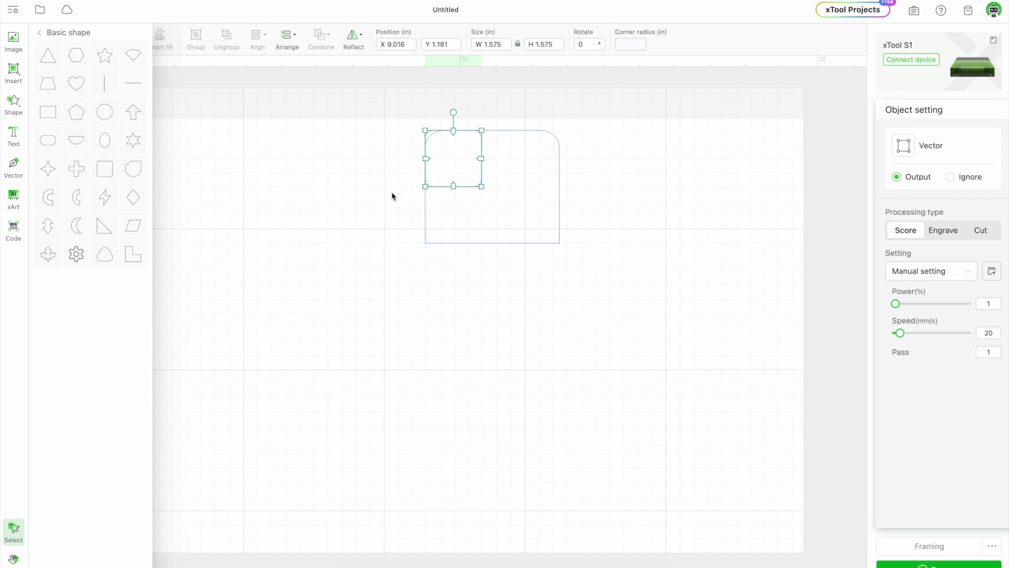
drag(450, 164, 320, 213)
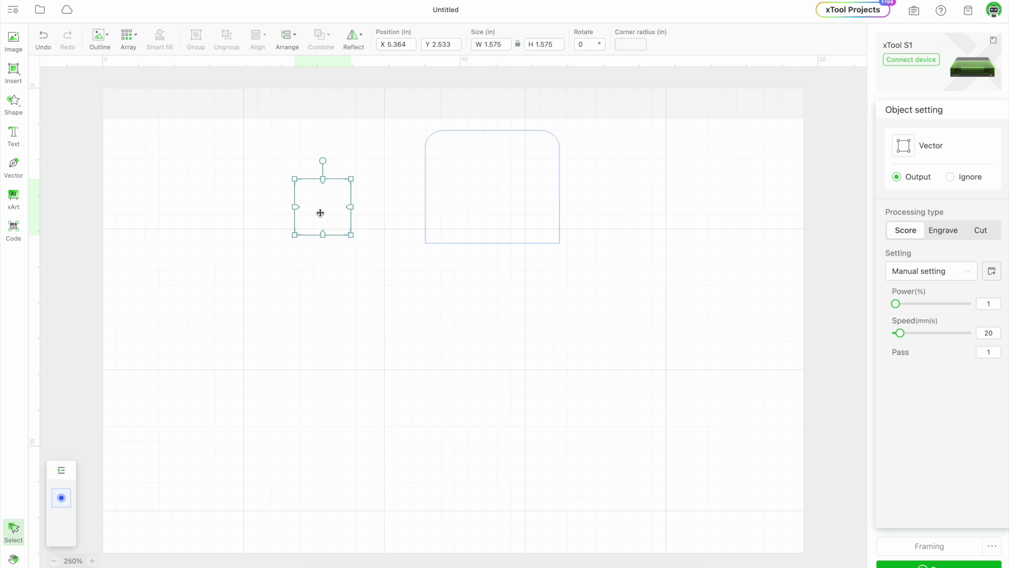
- Unlock the second rounded square's proportions and set its width to 3.75 in
click(496, 44)
click(519, 46)
double_click(506, 44)
text(1)
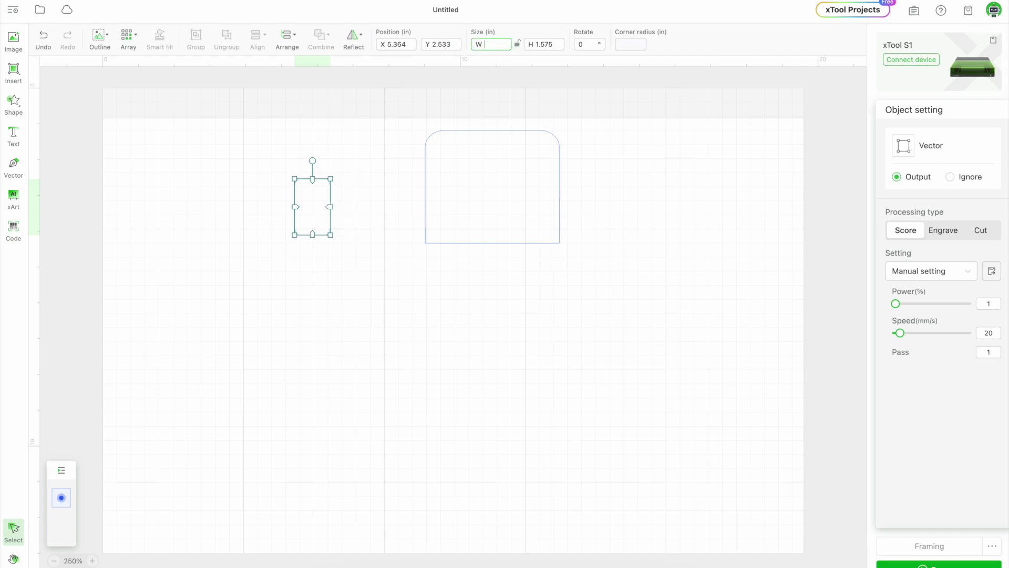
text(3.)
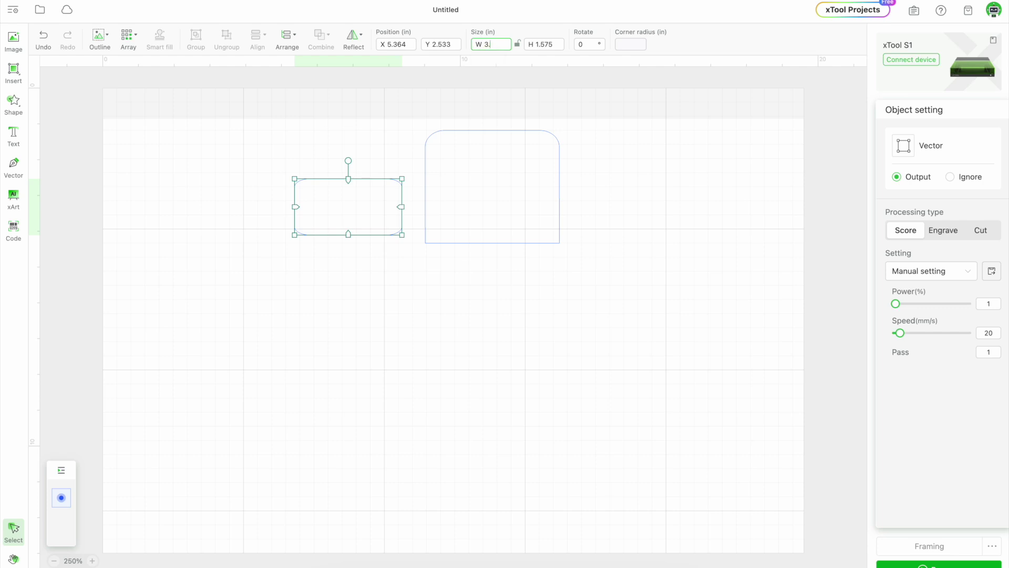
text(75)
- Set the second rounded shape's height to 1.8 in
click(556, 43)
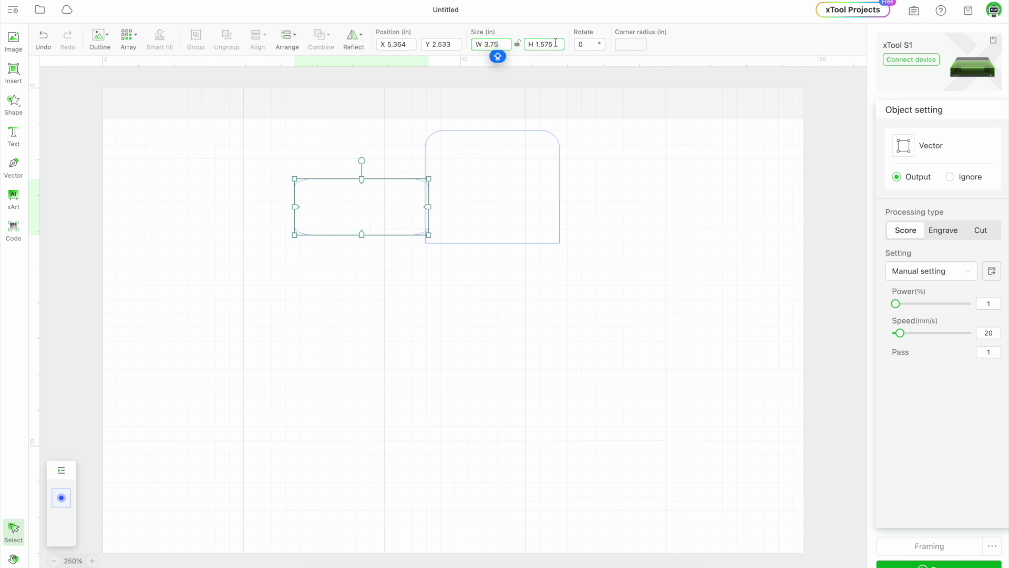
key(Caps_Lock)
key(BackSpace)
key(BackSpace)
key(BackSpace)
key(BackSpace)
key(BackSpace)
text(1.8)
key(Caps_Lock)
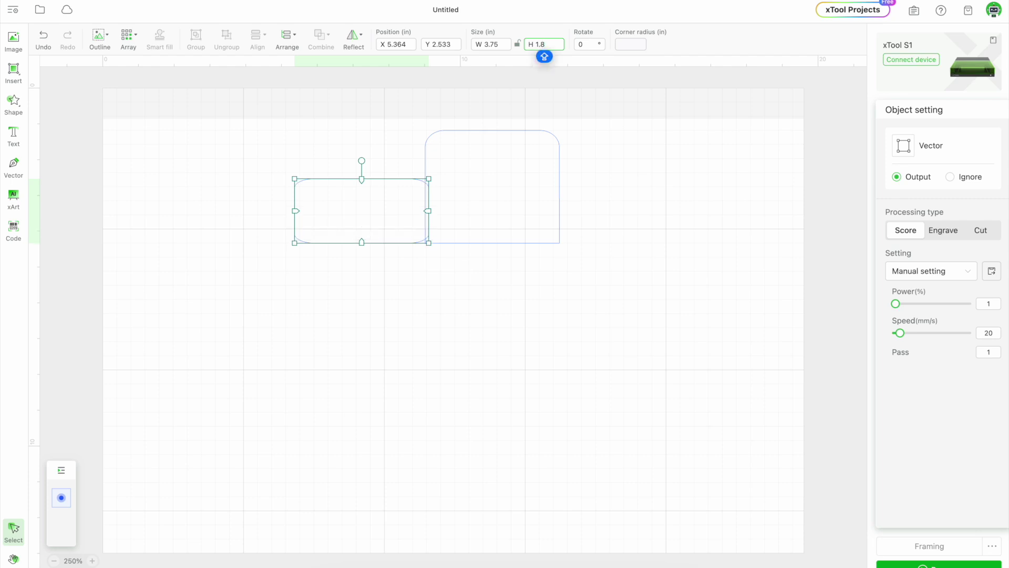
- Draw a rectangle across the lower part of the second rounded shape and enlarge it to about 6.38 by 0.68 in
mouse_move(22, 77)
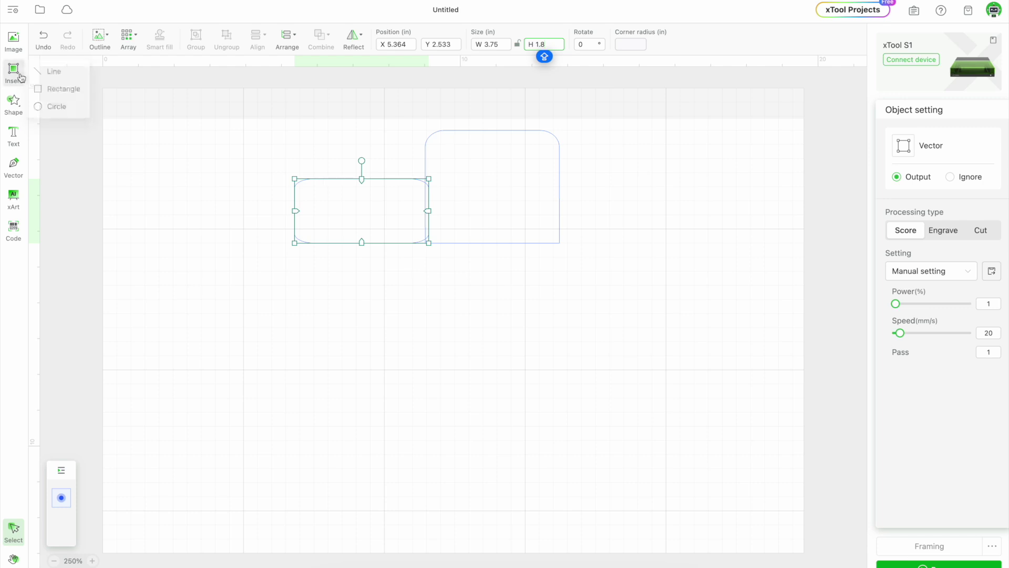
click(39, 89)
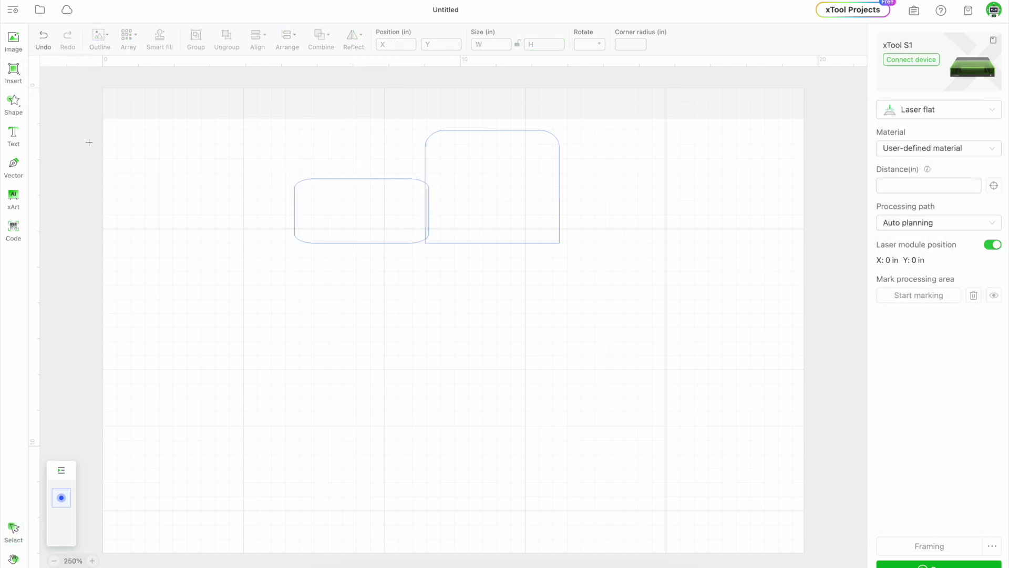
drag(273, 220, 436, 239)
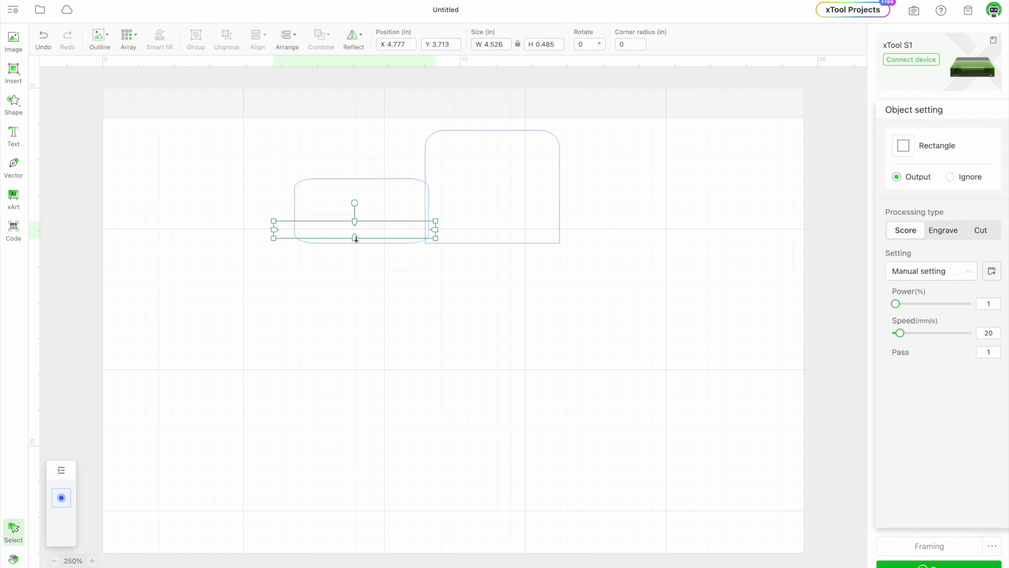
drag(356, 238, 354, 241)
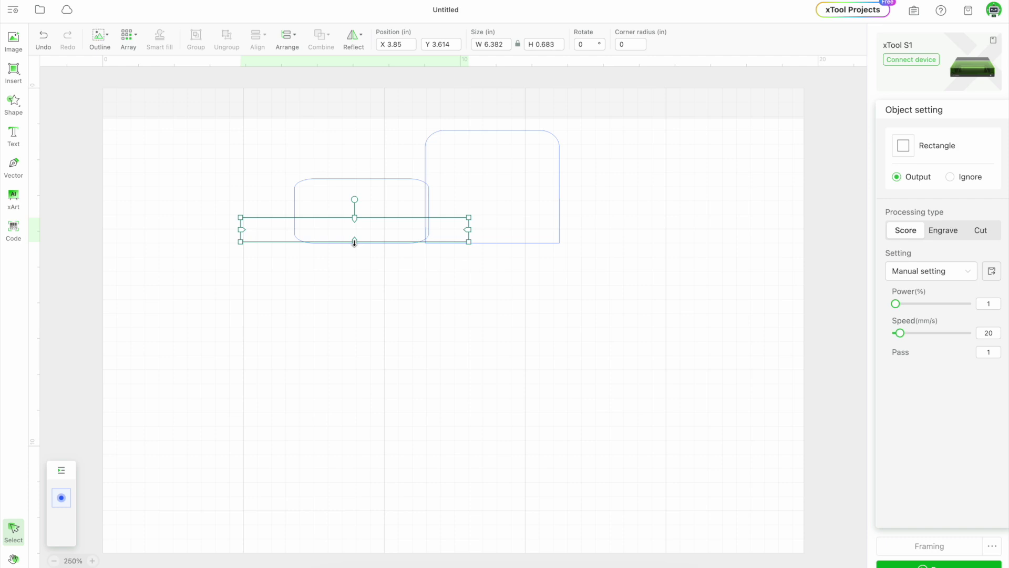
- Unlock the new rectangle's proportions and set its width to 3.75 in
click(518, 45)
key(Caps_Lock)
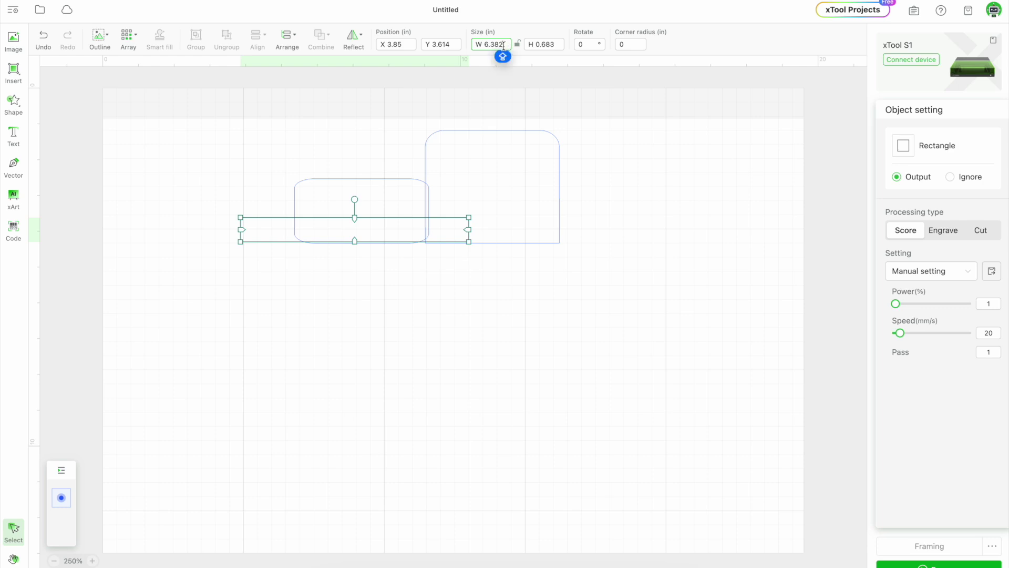
key(BackSpace)
key(BackSpace)
key(BackSpace)
key(BackSpace)
text(3.75)
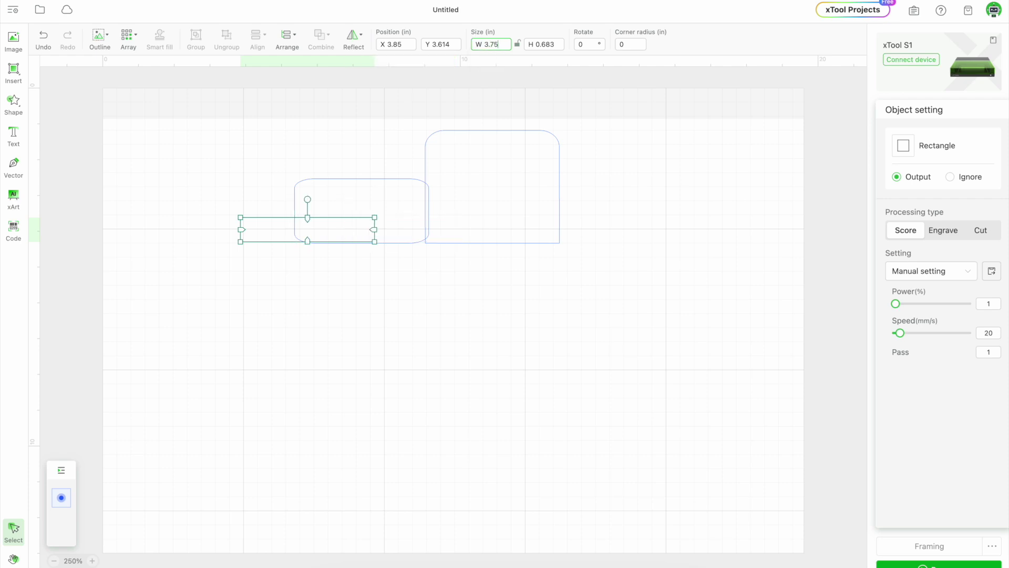
click(501, 329)
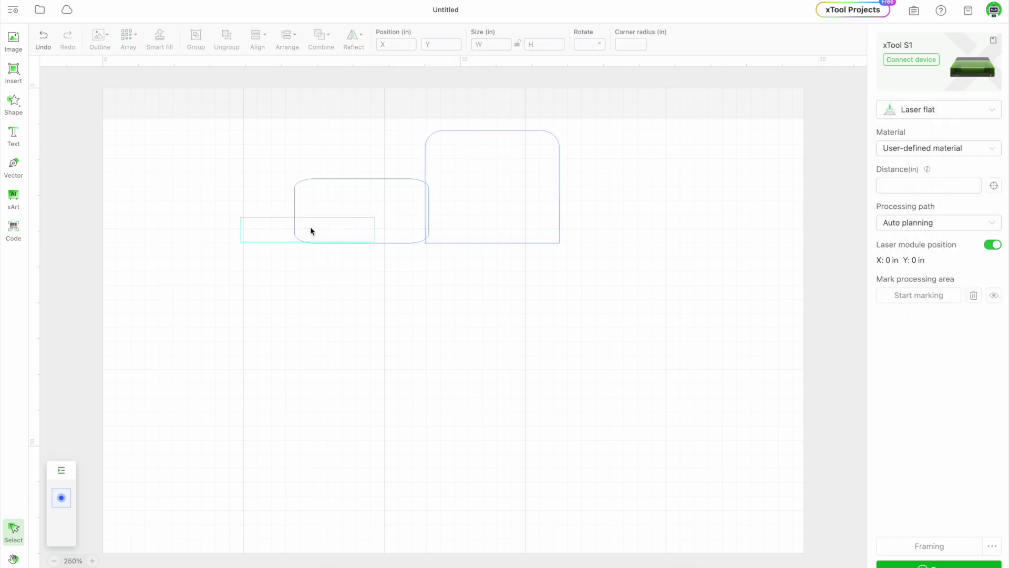
- Align the 1.8 in high rounded shape and the rectangle so their sides and lower edges coincide
click(368, 205)
drag(368, 204, 312, 204)
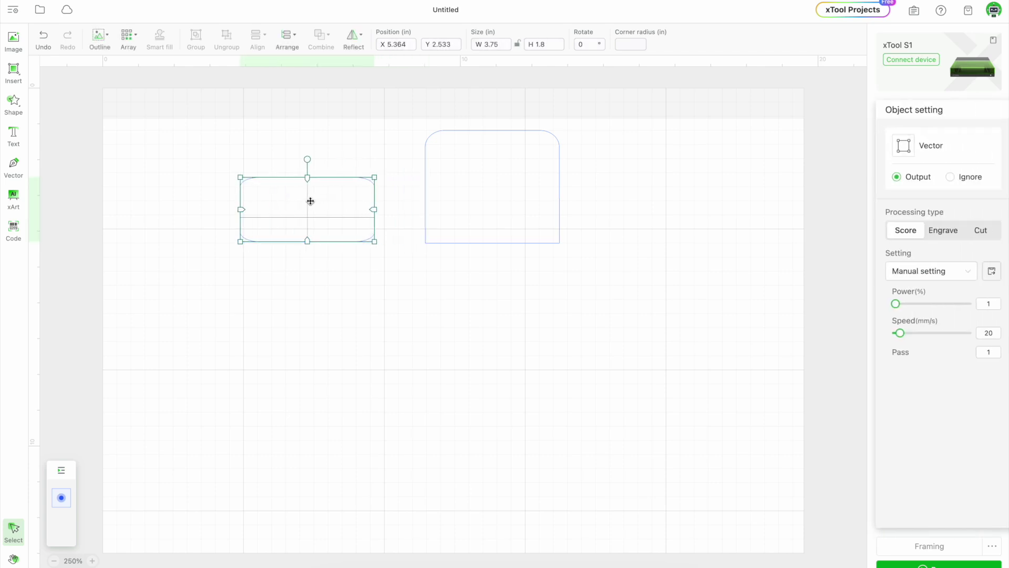
click(177, 186)
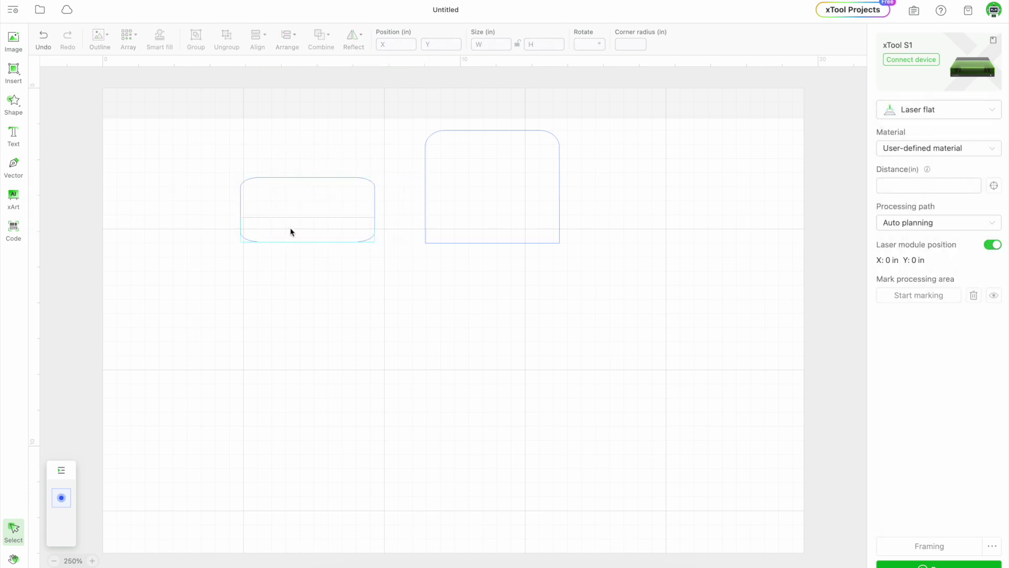
click(310, 234)
drag(312, 234, 312, 233)
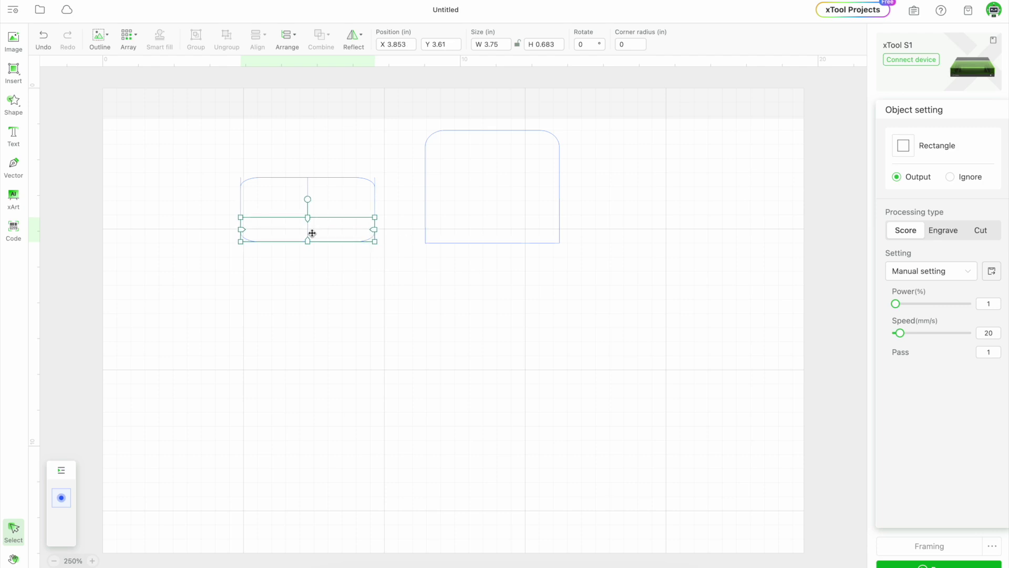
click(227, 242)
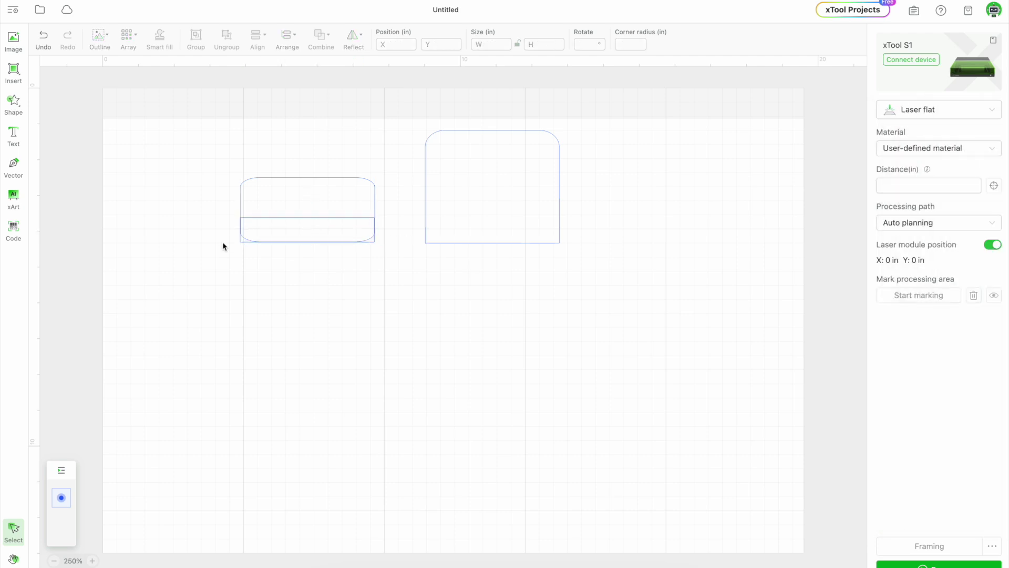
- Unite the 1.8 in high rounded shape with its overlapping rectangle into one outline
drag(212, 158, 387, 285)
click(319, 37)
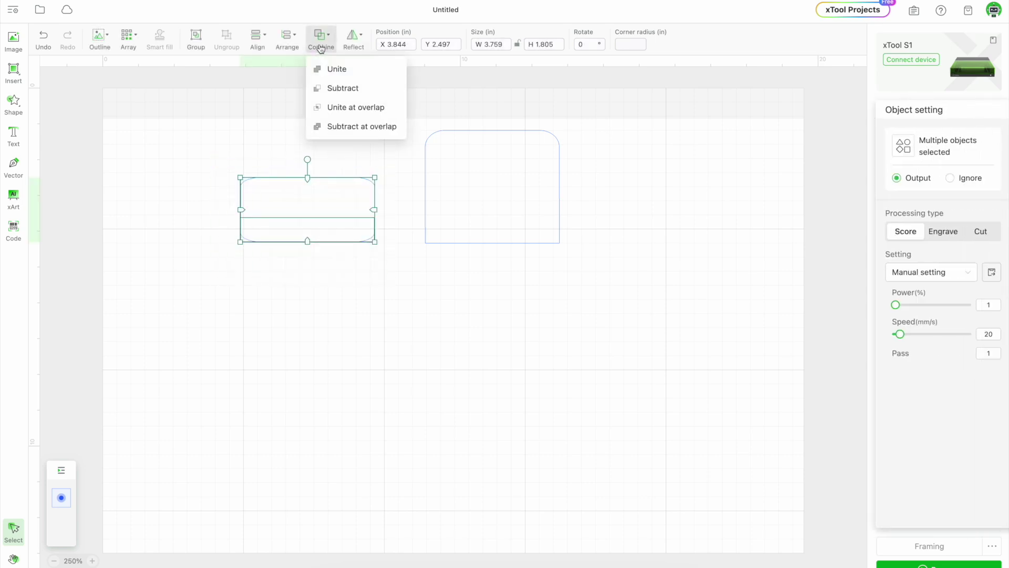
click(326, 71)
click(378, 367)
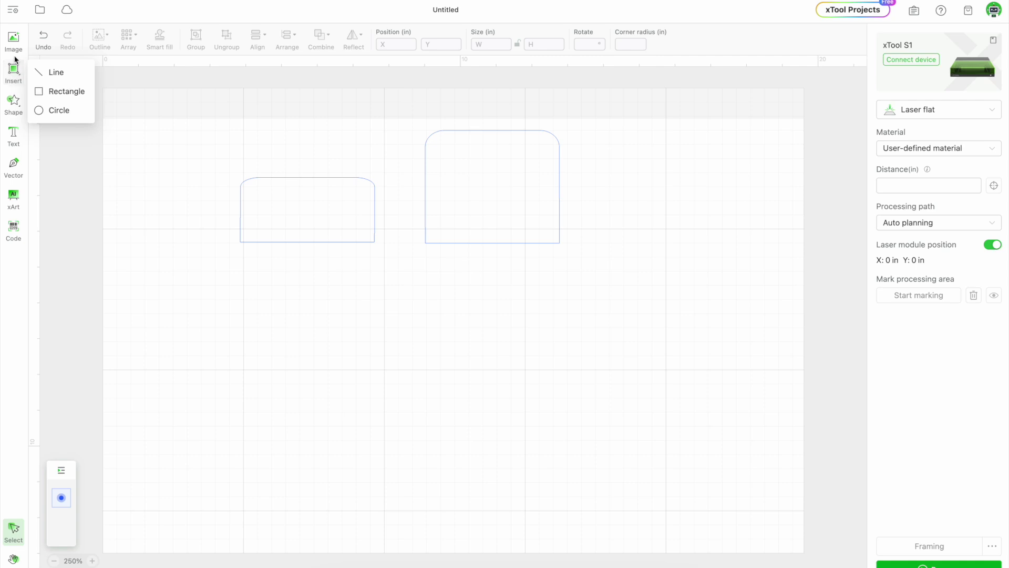
- Insert a third rounded square from the basic shapes and place it below the two panels, at about X 7.6, Y 6.9 in
click(14, 101)
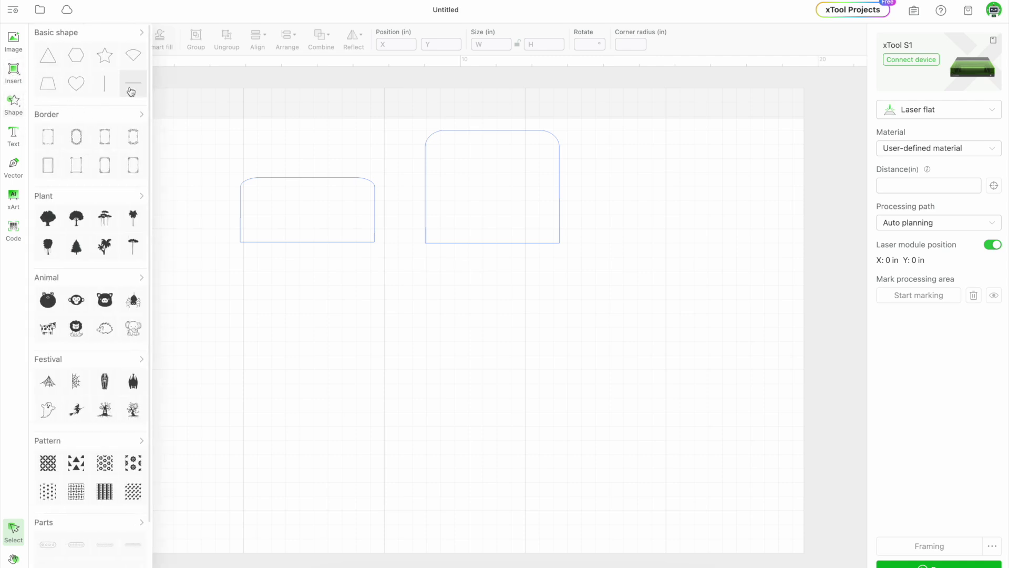
click(141, 35)
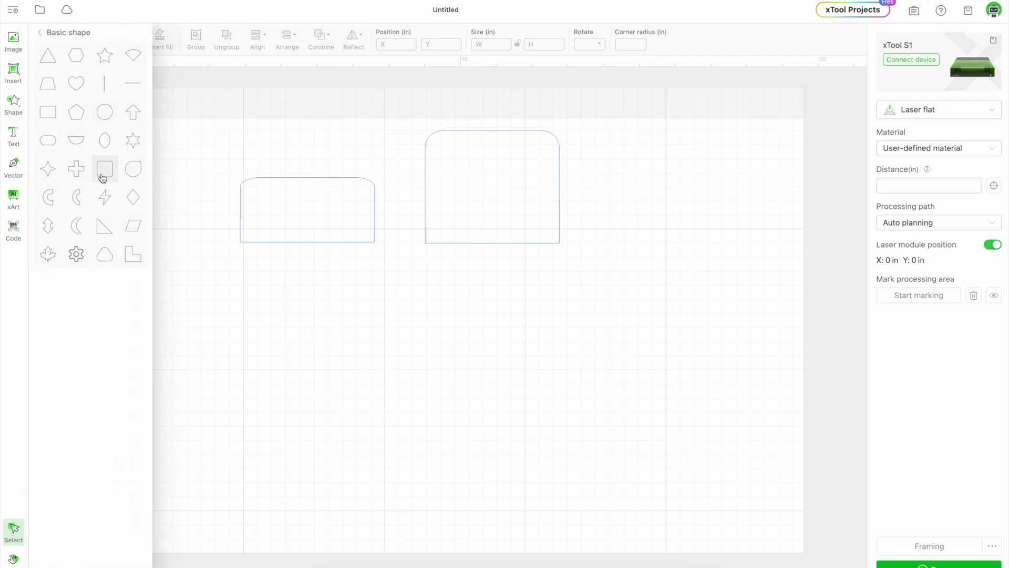
click(104, 171)
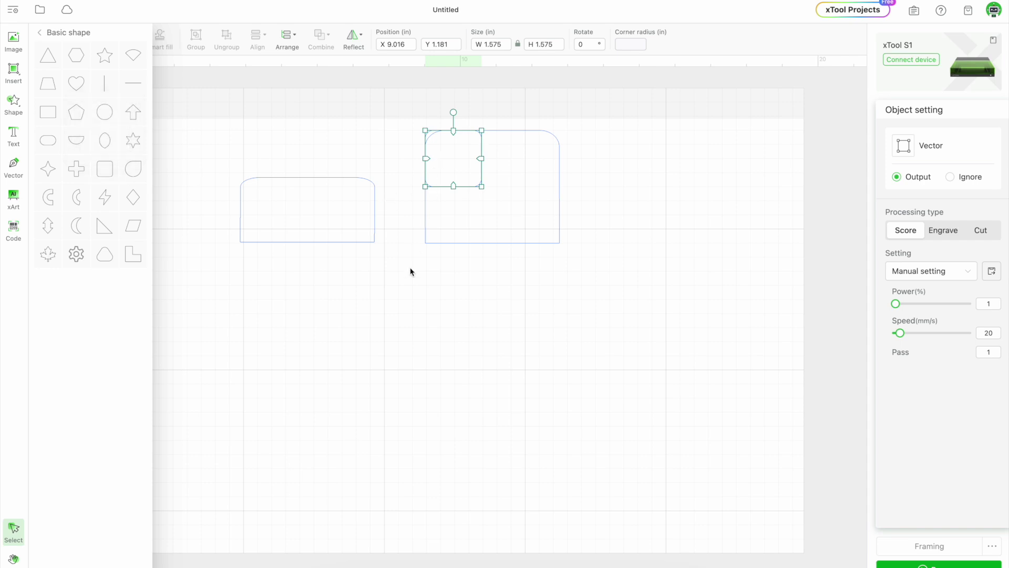
click(459, 175)
drag(459, 174, 408, 379)
- Unlock the third rounded square's proportions and set its width to 3.75 in
click(518, 44)
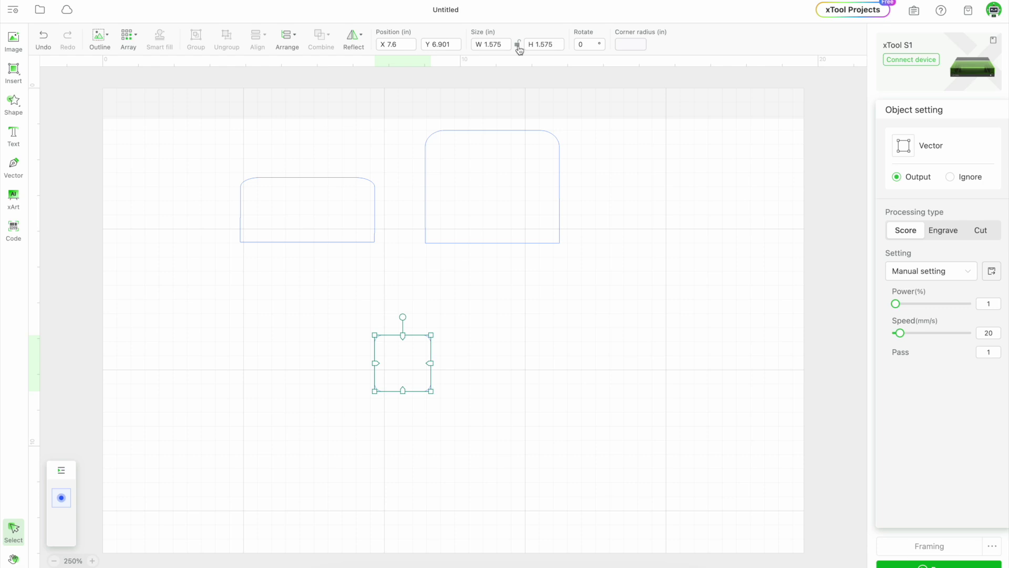
click(499, 44)
key(BackSpace)
key(BackSpace)
key(BackSpace)
key(BackSpace)
key(BackSpace)
text(3.75)
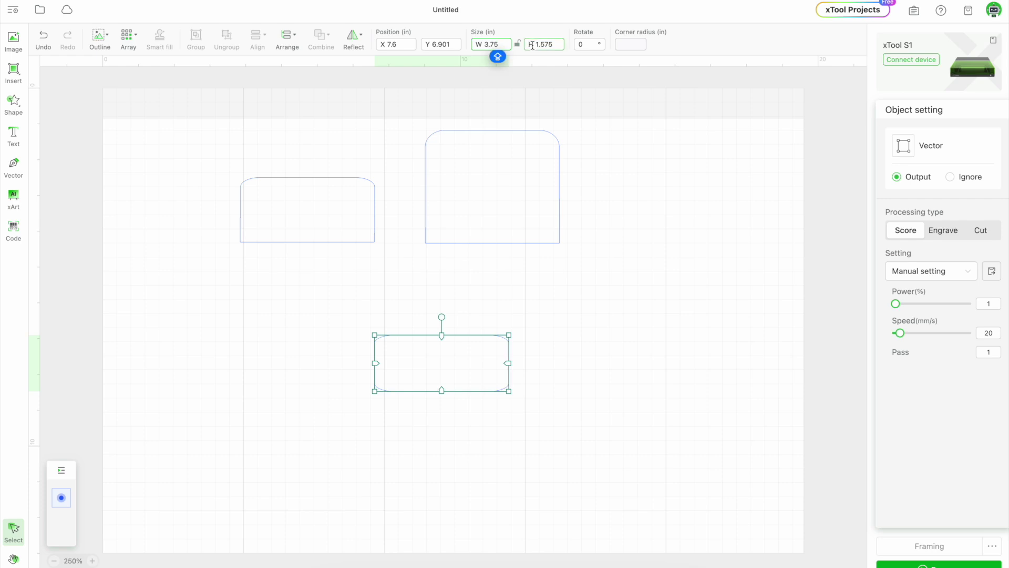
- Set the third rounded shape's height to 1.4 in
click(560, 46)
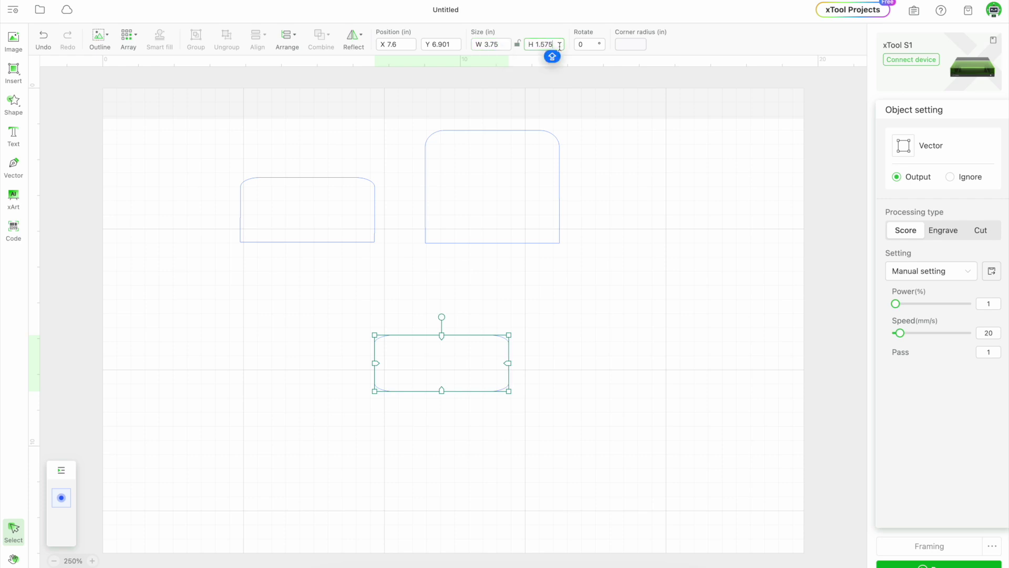
key(BackSpace)
key(BackSpace)
text(4)
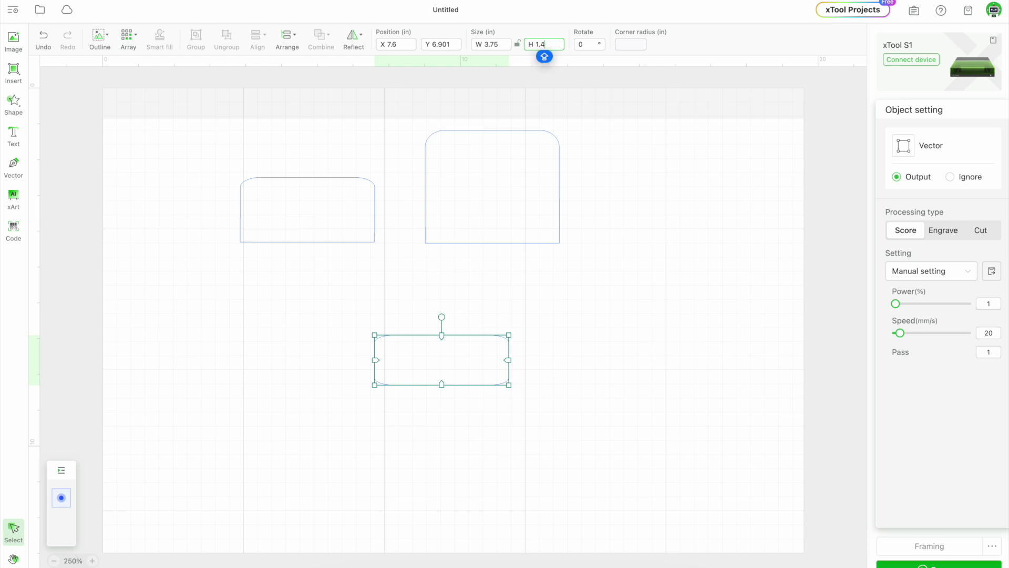
- Draw a rectangle about 0.65 in high across the third rounded shape, extending past its left side
click(15, 74)
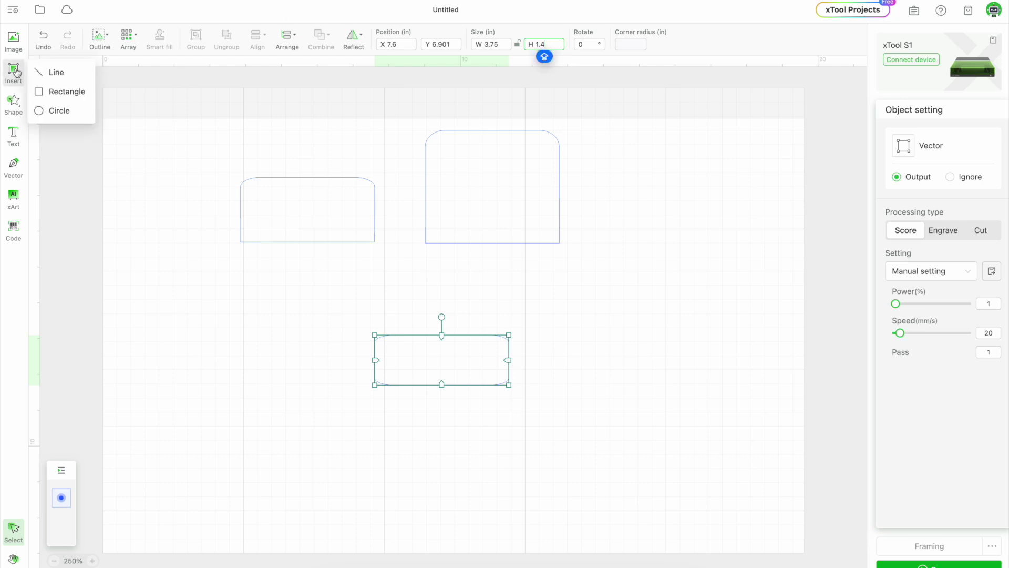
click(39, 89)
drag(323, 353, 512, 376)
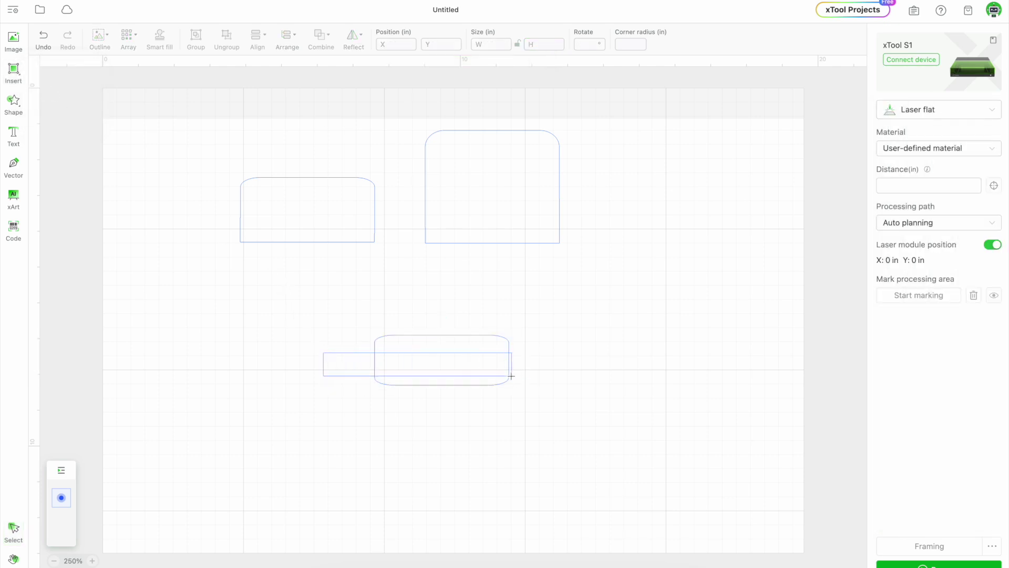
- Unlock the proportions of the rectangle over the third rounded shape and set its width to 3.75 in
click(517, 44)
click(508, 44)
key(Caps_Lock)
text(3.75)
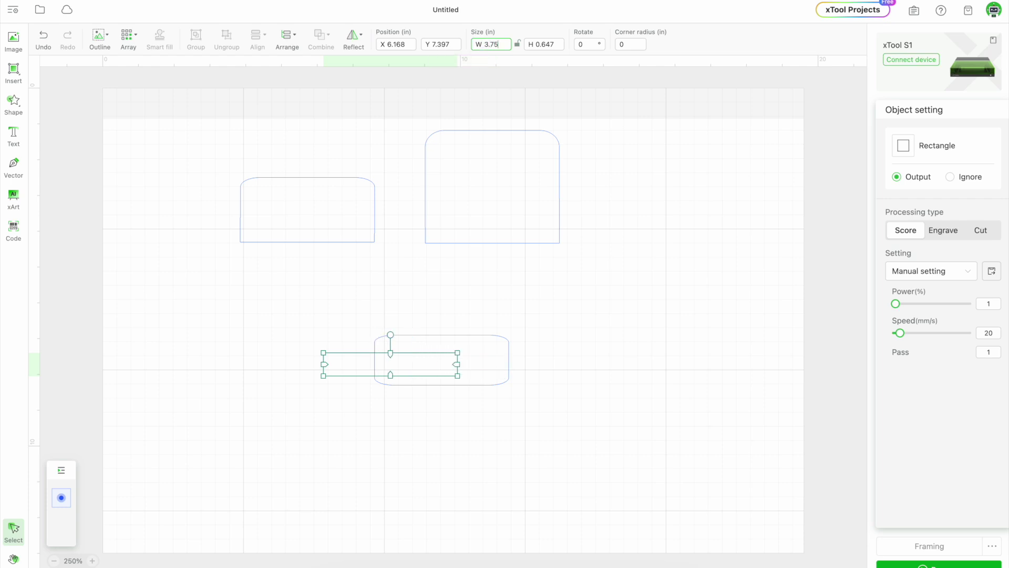
key(Caps_Lock)
- Align the rectangle with the sides and lower edge of the third rounded shape and unite the two
drag(425, 365, 476, 376)
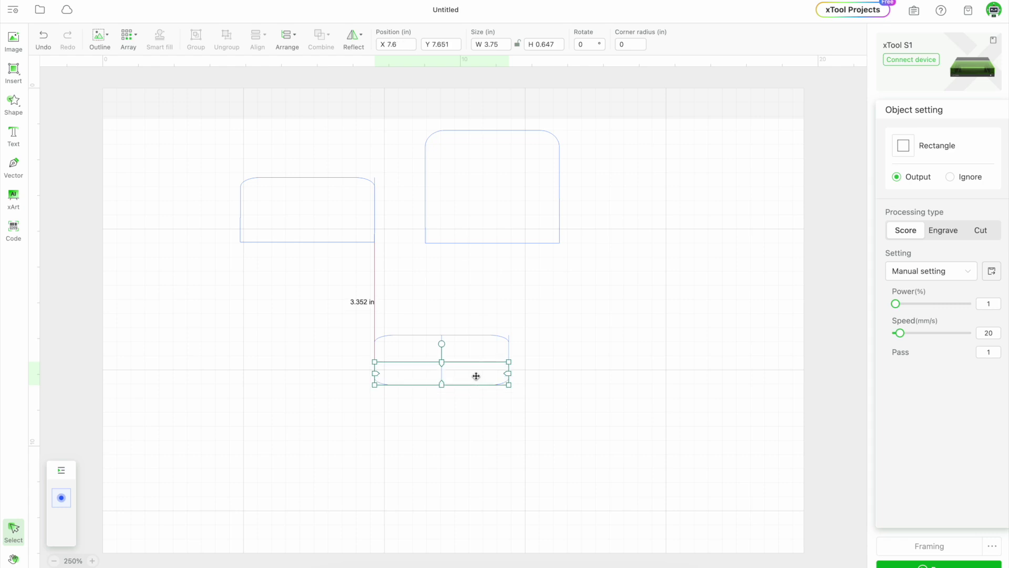
drag(476, 376, 475, 373)
drag(339, 310, 551, 408)
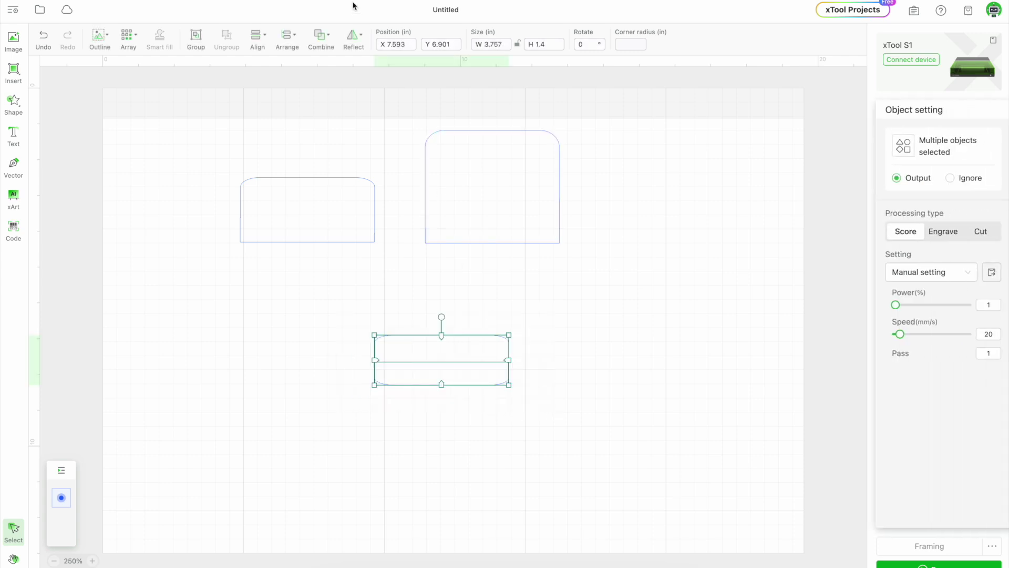
click(321, 37)
click(332, 68)
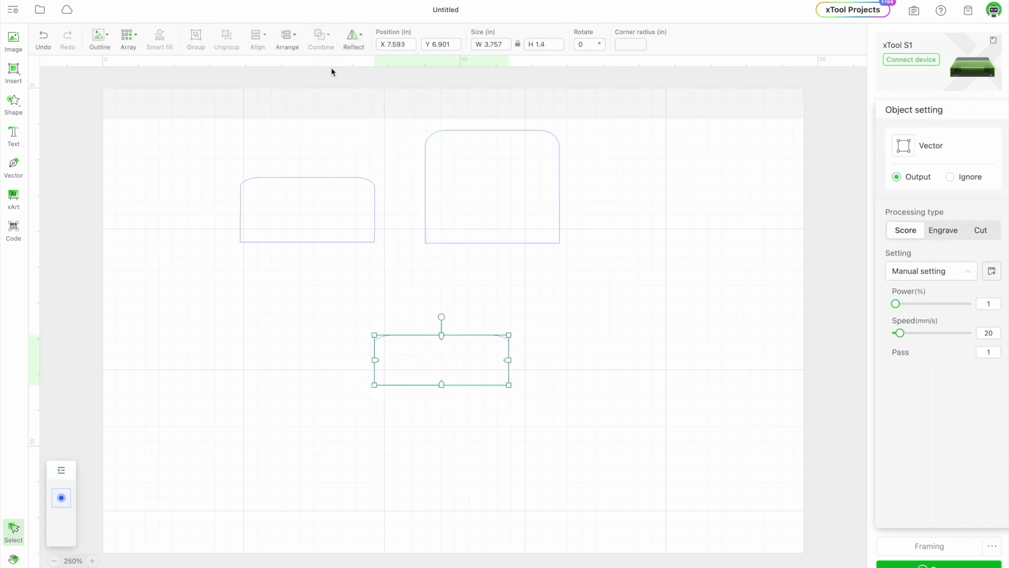
- Move the 1.4 in high panel directly beneath the tallest panel, aligned with its sides, at about X 9.02, Y 6.5 in
click(483, 363)
drag(483, 362, 534, 345)
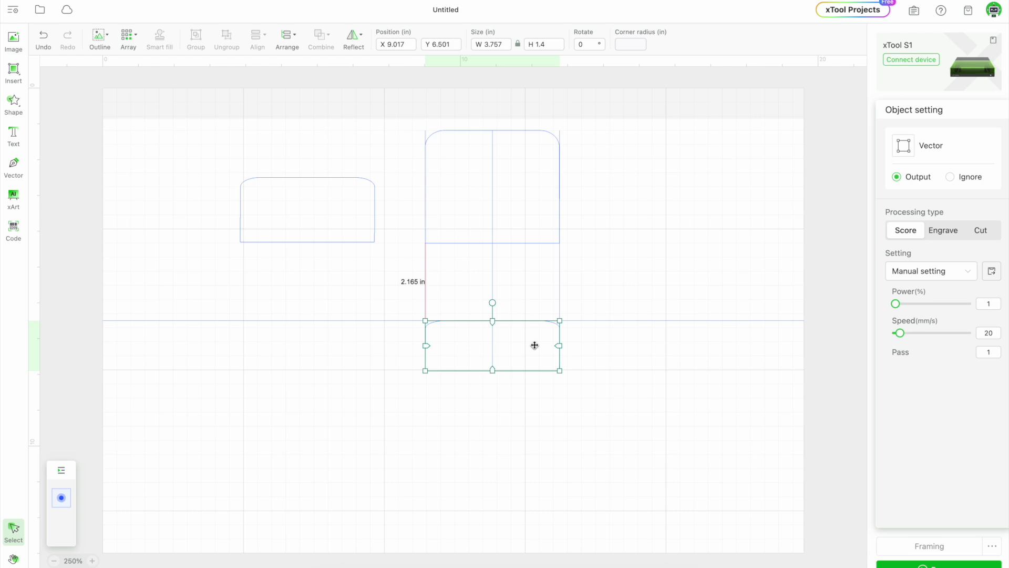
click(349, 198)
click(498, 342)
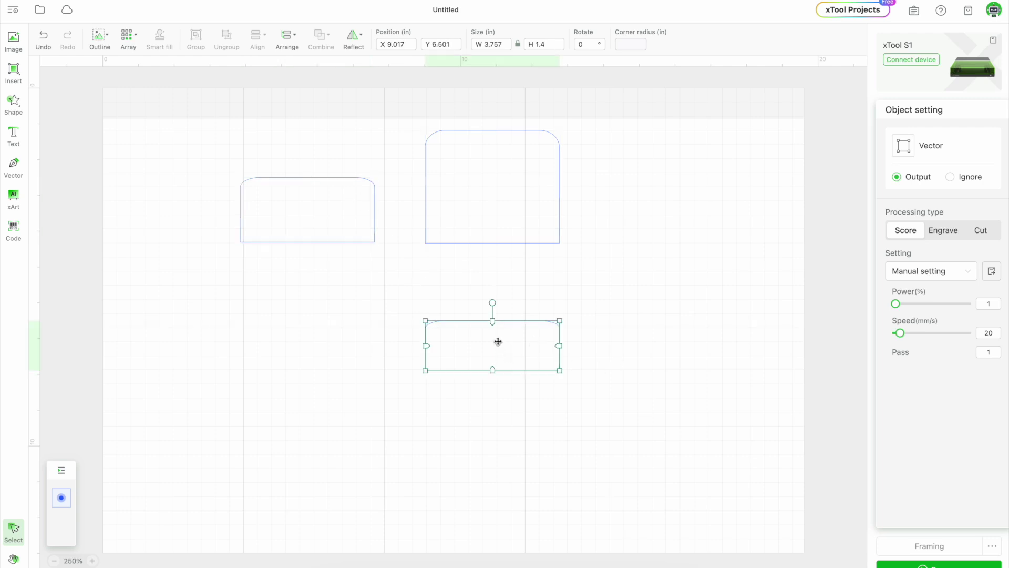
- Add a text object and replace its default wording with "Logo/Text"
click(17, 69)
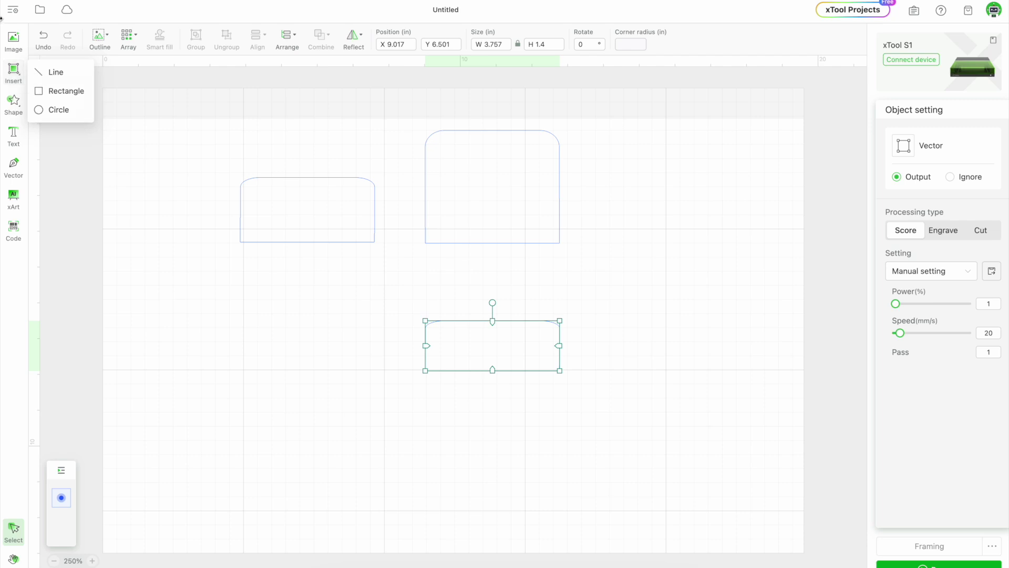
mouse_move(17, 75)
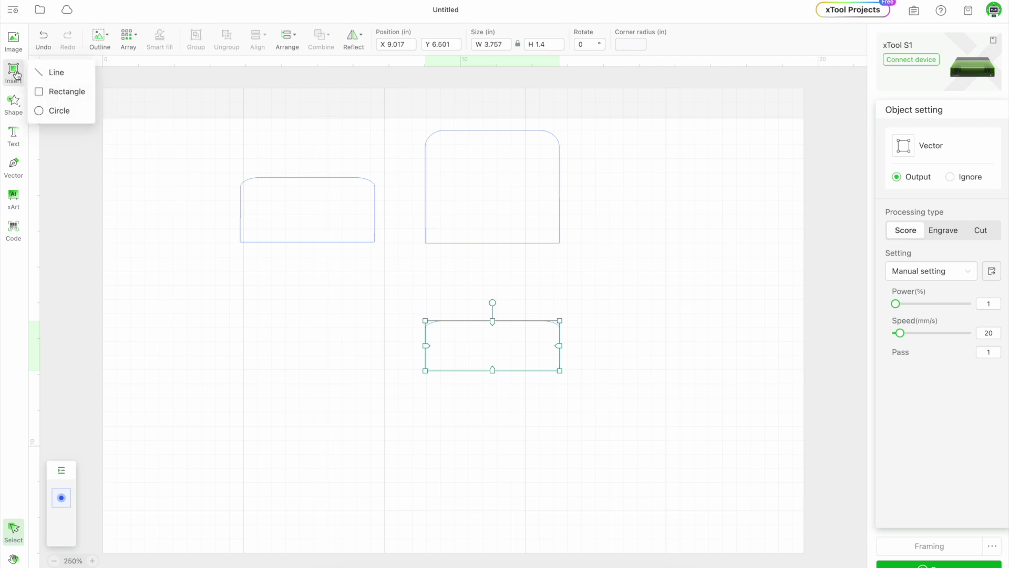
click(15, 134)
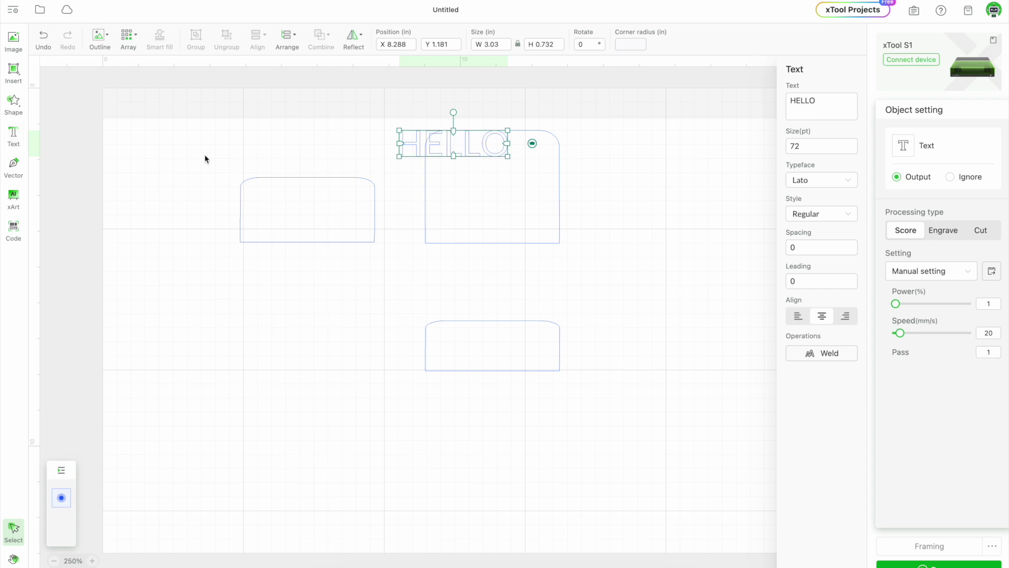
click(820, 101)
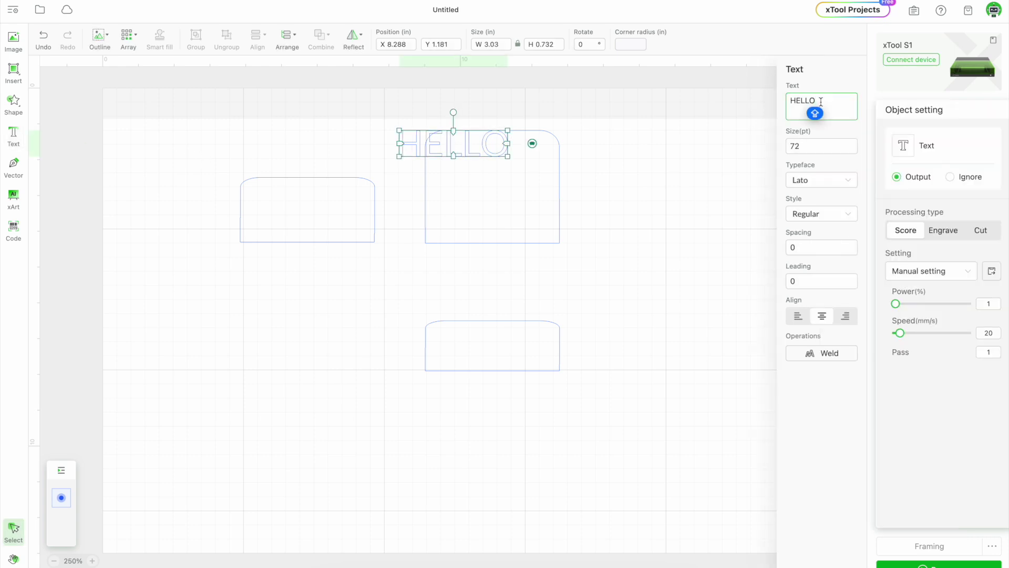
key(BackSpace)
key(BackSpace)
key(BackSpace)
key(BackSpace)
key(BackSpace)
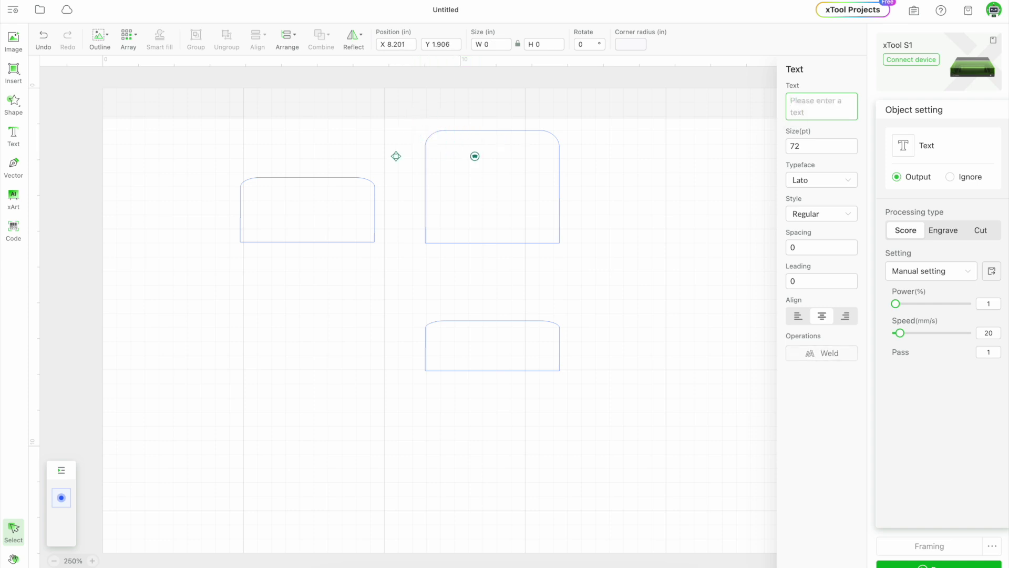
text(Lo)
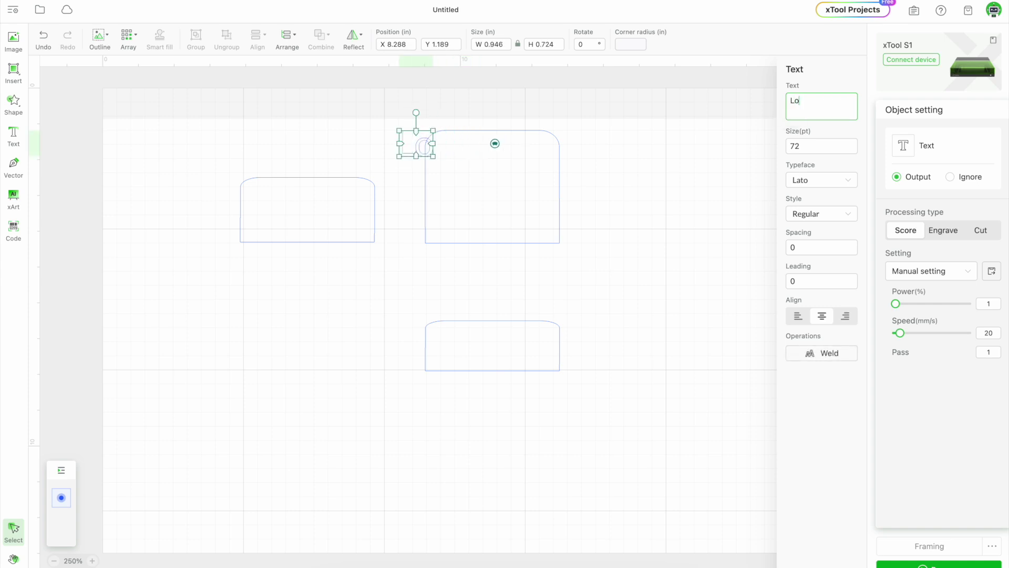
text(go/T)
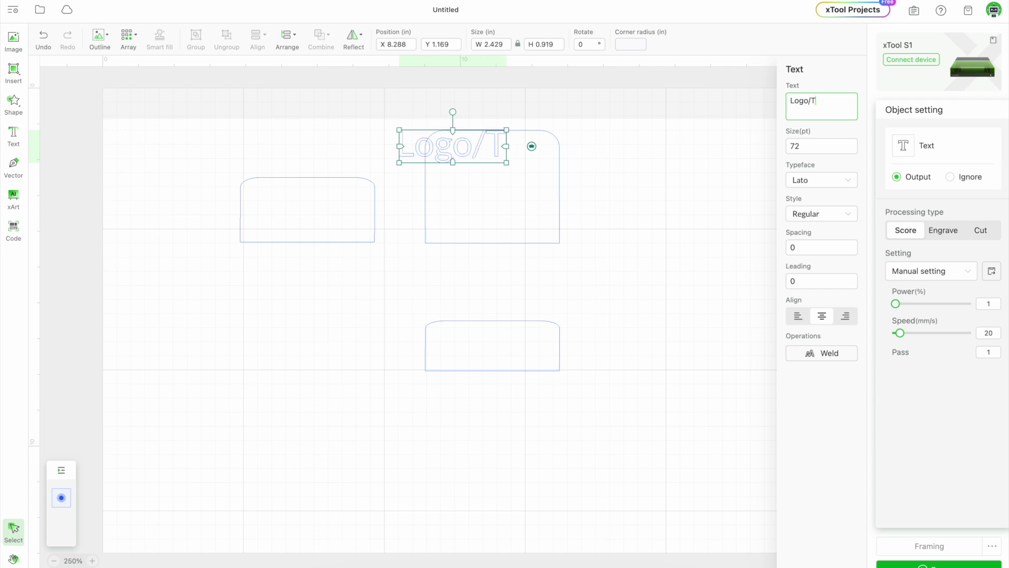
text(ext)
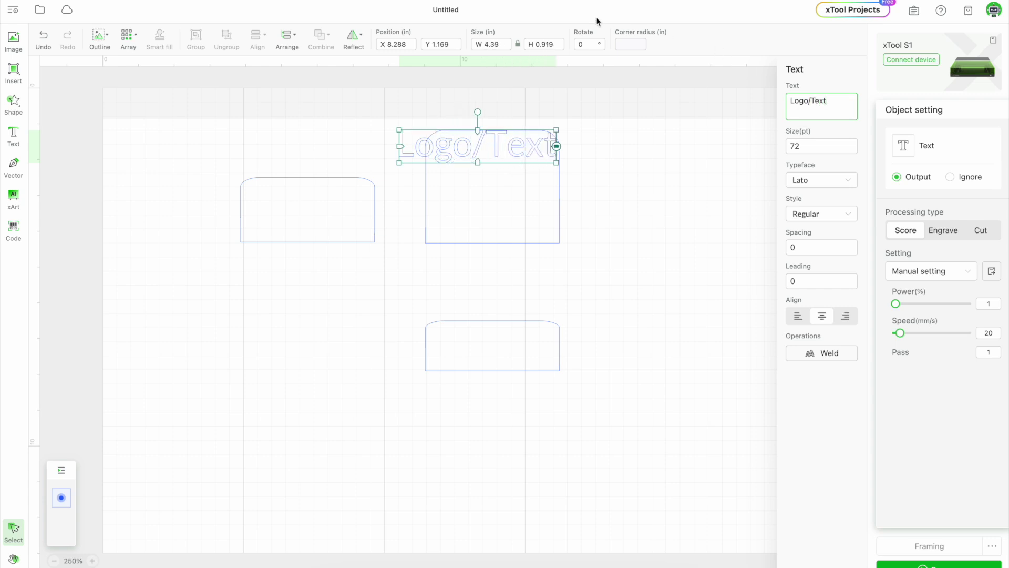
- Shrink the "Logo/Text" text and centre it in the upper part of the 1.4 in high panel
drag(399, 128, 489, 344)
click(664, 291)
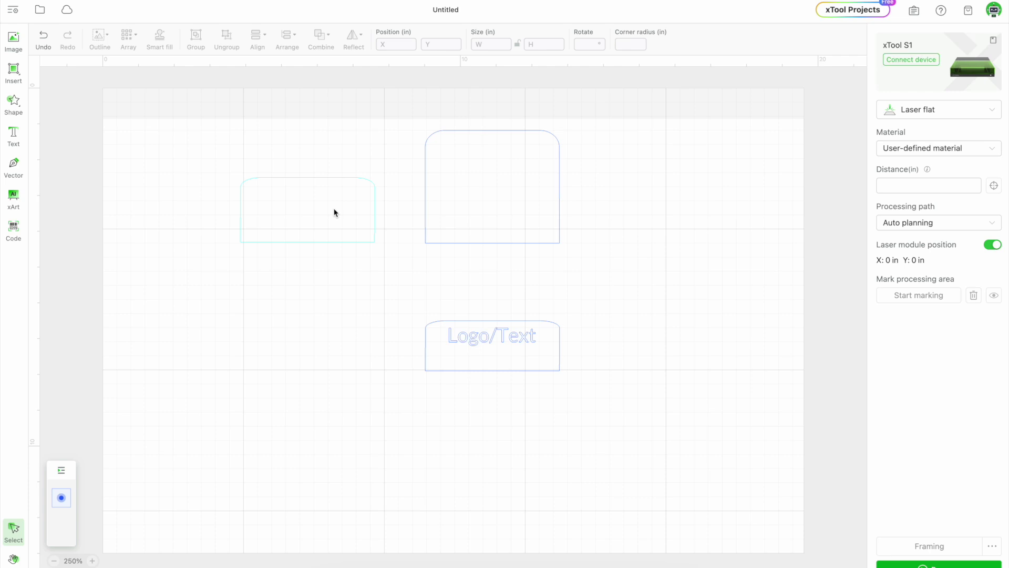
- Draw a rectangle about 5.4 by 0.46 in above the 1.8 in high panel
click(21, 105)
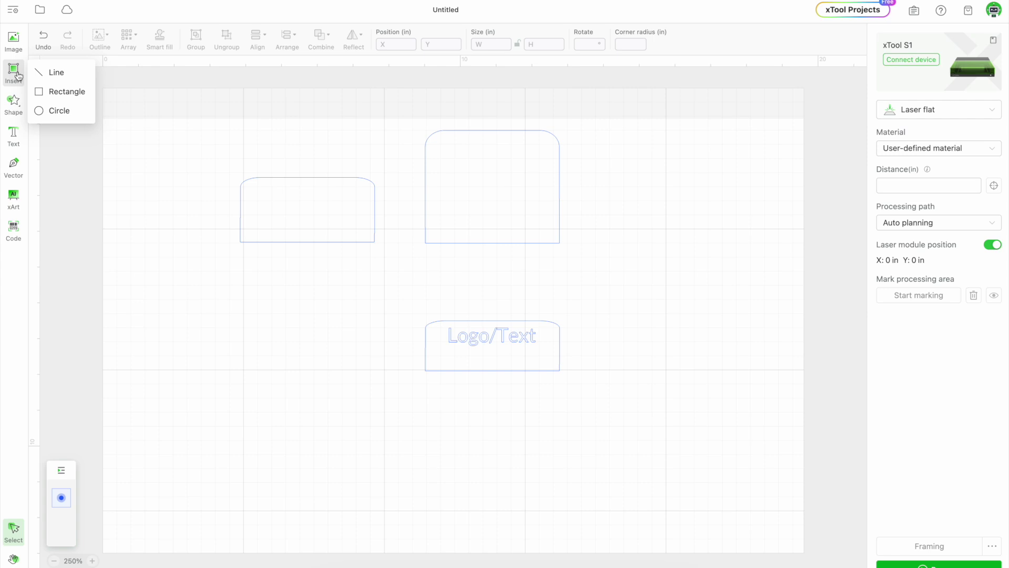
click(53, 93)
drag(168, 144, 362, 161)
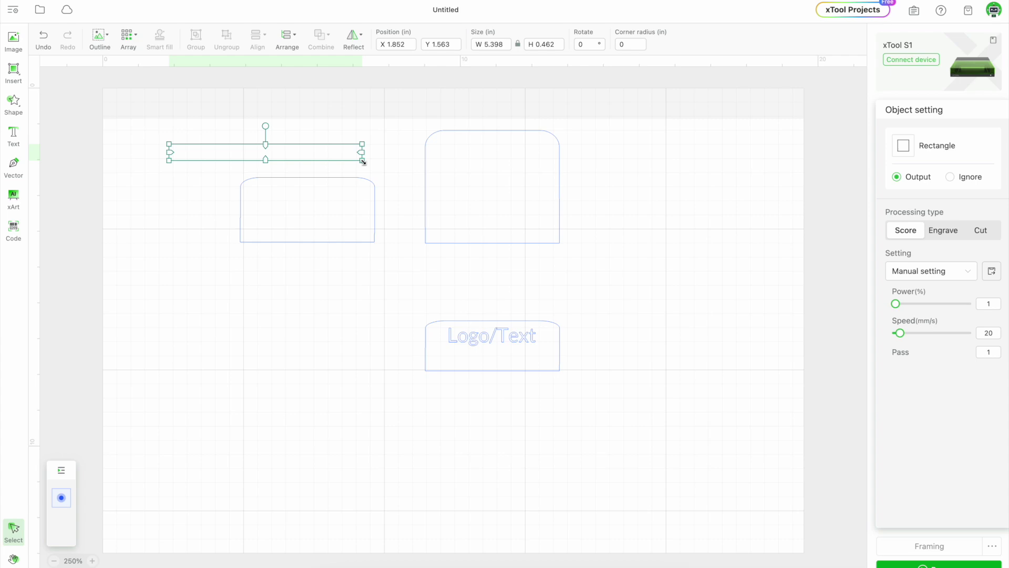
- Switch the measurement unit to millimetres in the general settings
click(14, 12)
click(473, 221)
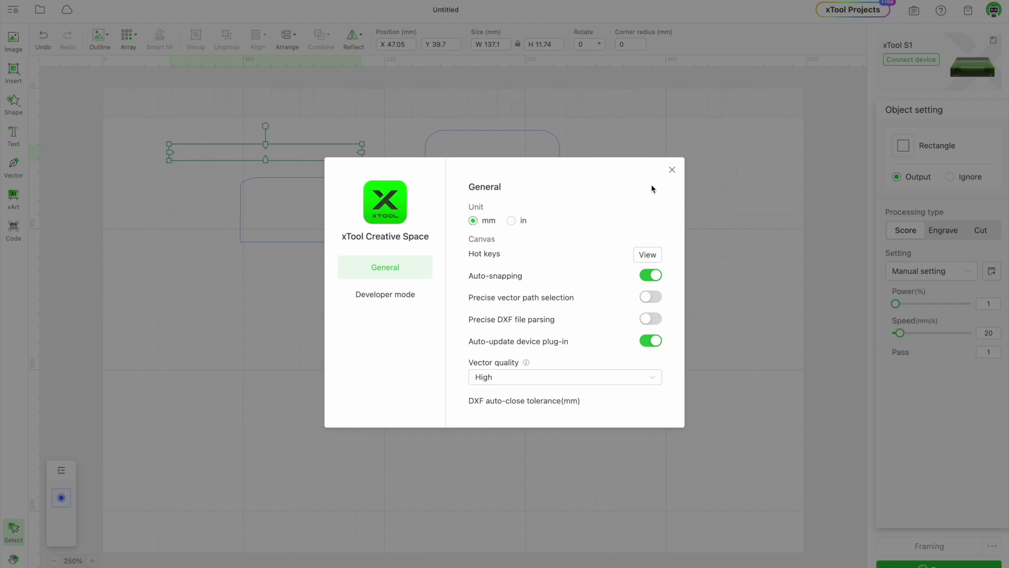
click(672, 170)
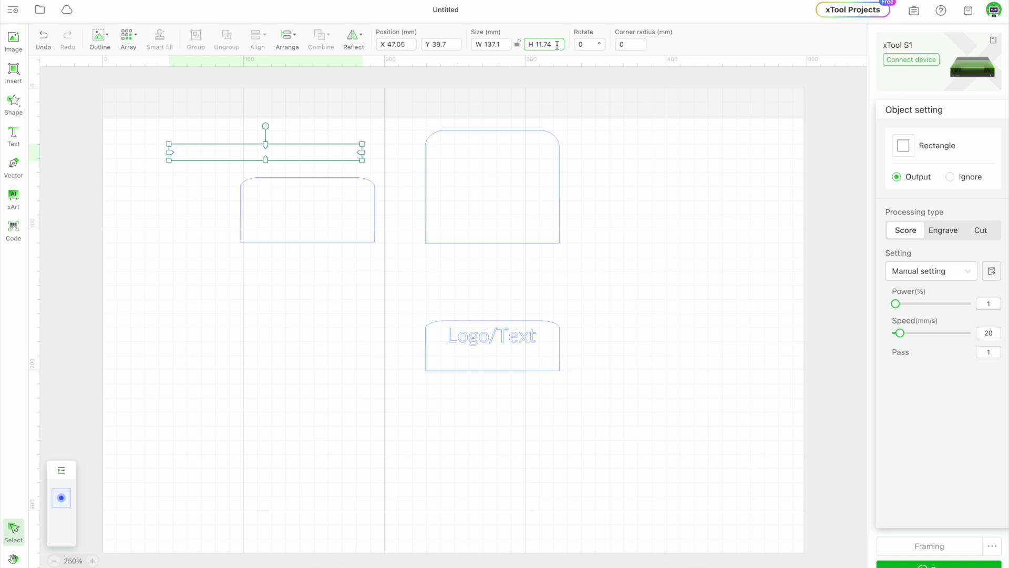
- Resize the rectangle above the shorter panel into a thin strip 47.55 mm wide and 3 mm high
double_click(553, 44)
key(BackSpace)
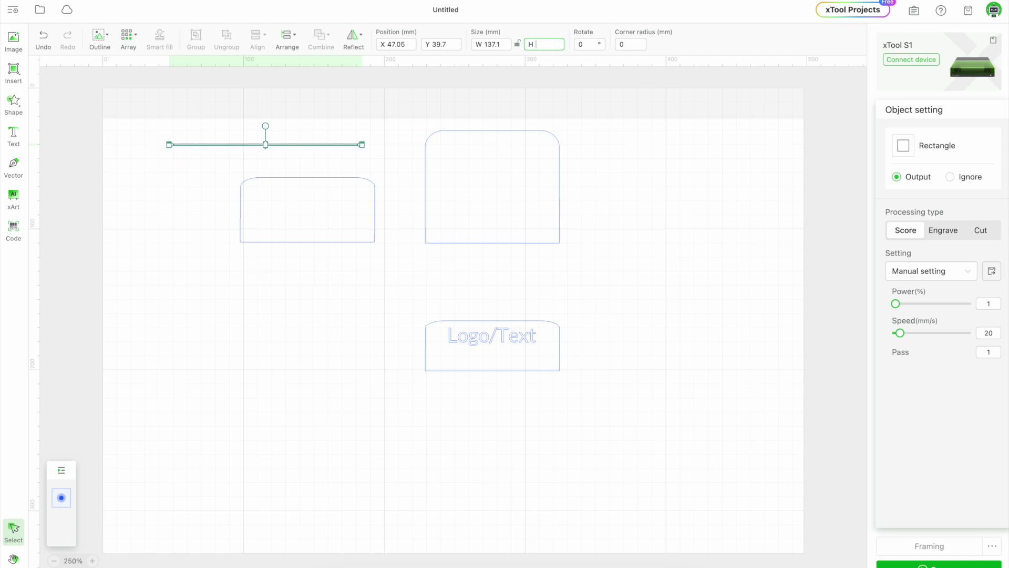
text(3)
click(504, 44)
key(BackSpace)
key(BackSpace)
key(BackSpace)
key(BackSpace)
key(BackSpace)
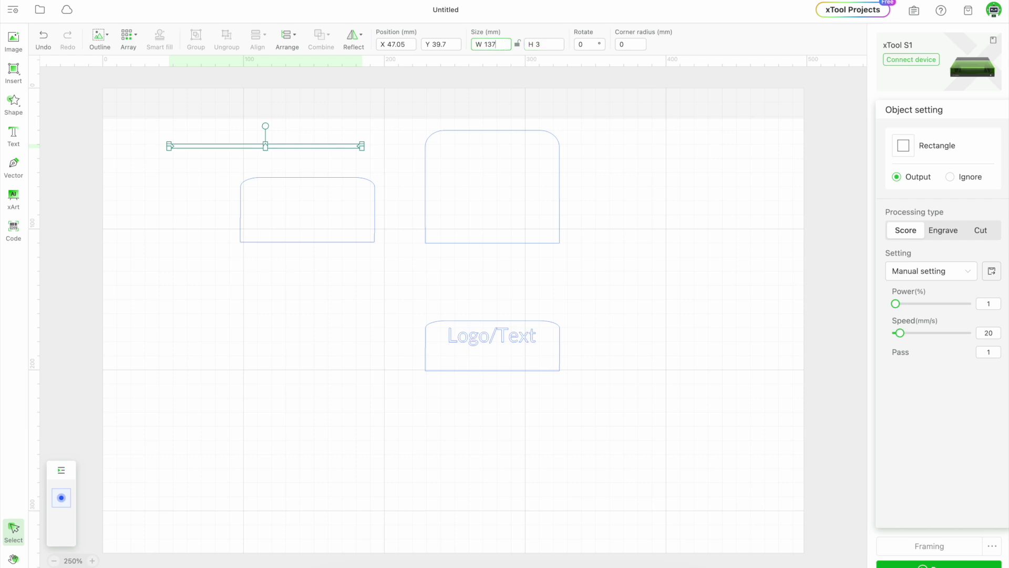
text(4)
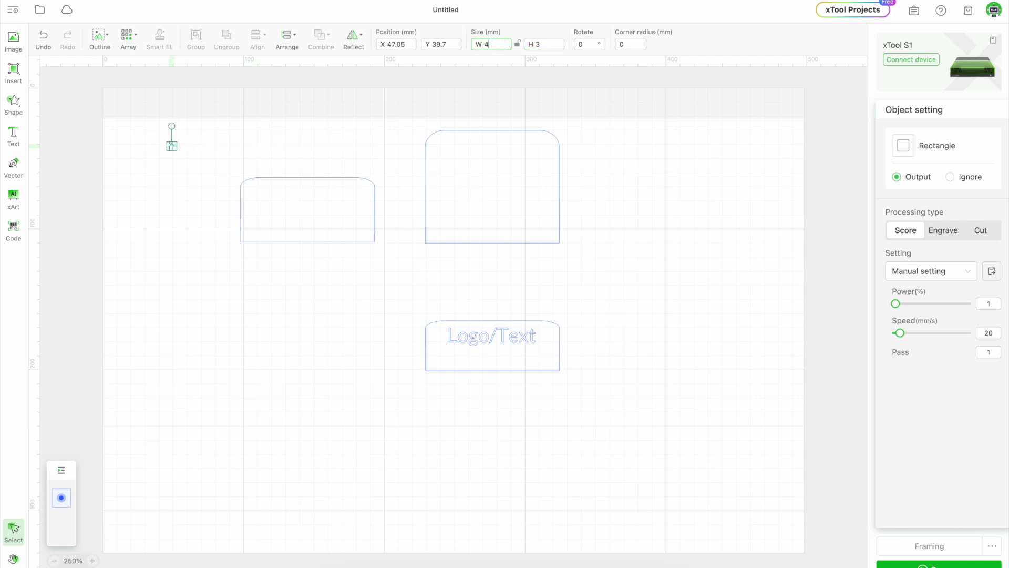
text(7.55)
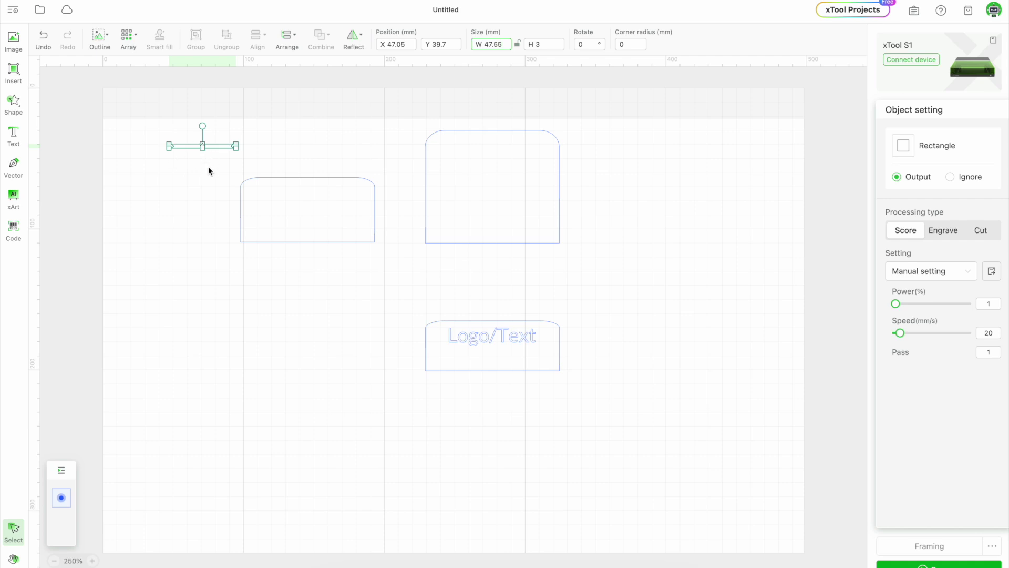
click(208, 171)
- Copy the thin strip and paste three duplicates around the upper part of the shorter panel
click(208, 147)
right_click(208, 148)
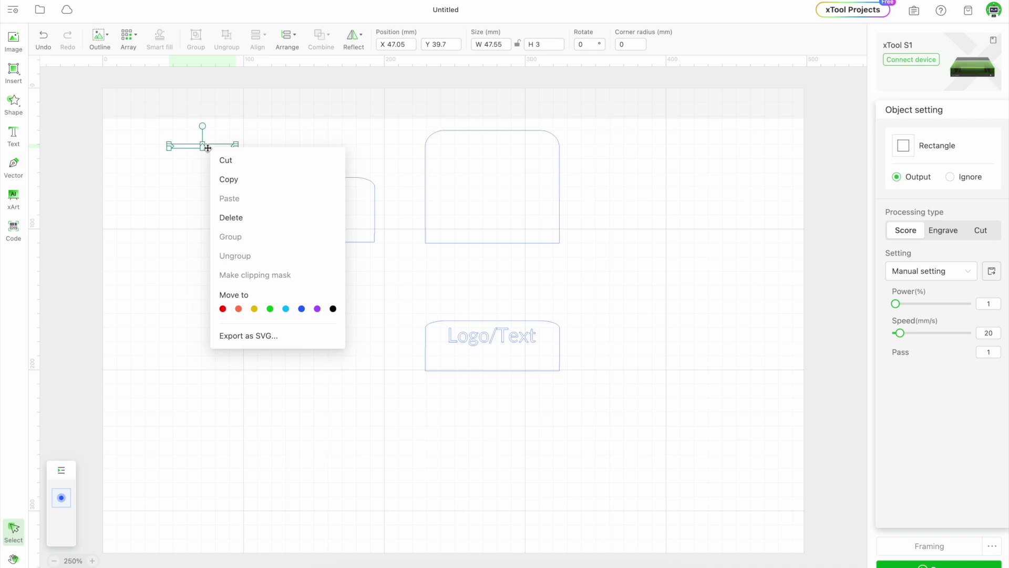
click(229, 178)
right_click(294, 153)
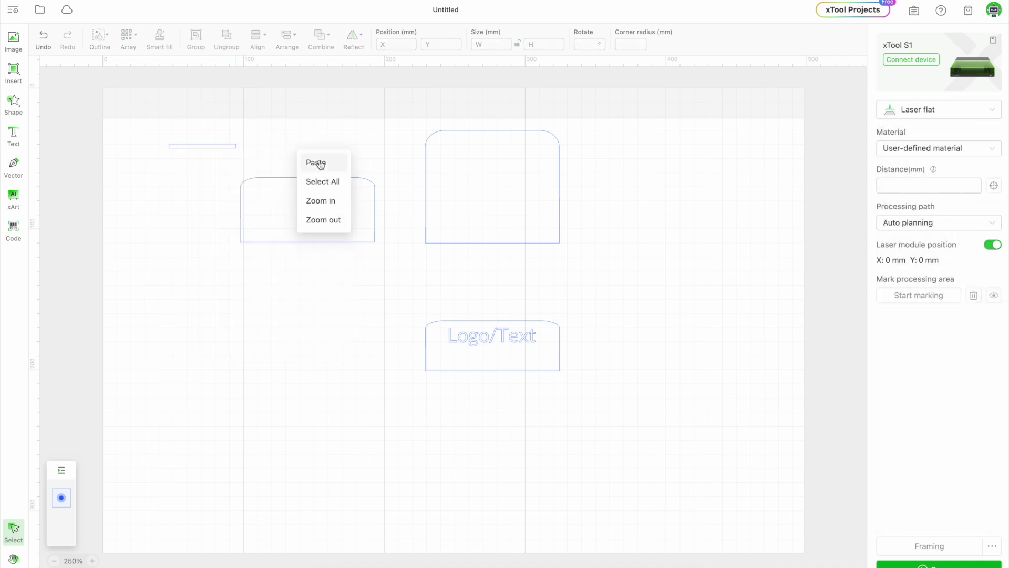
click(316, 162)
right_click(255, 157)
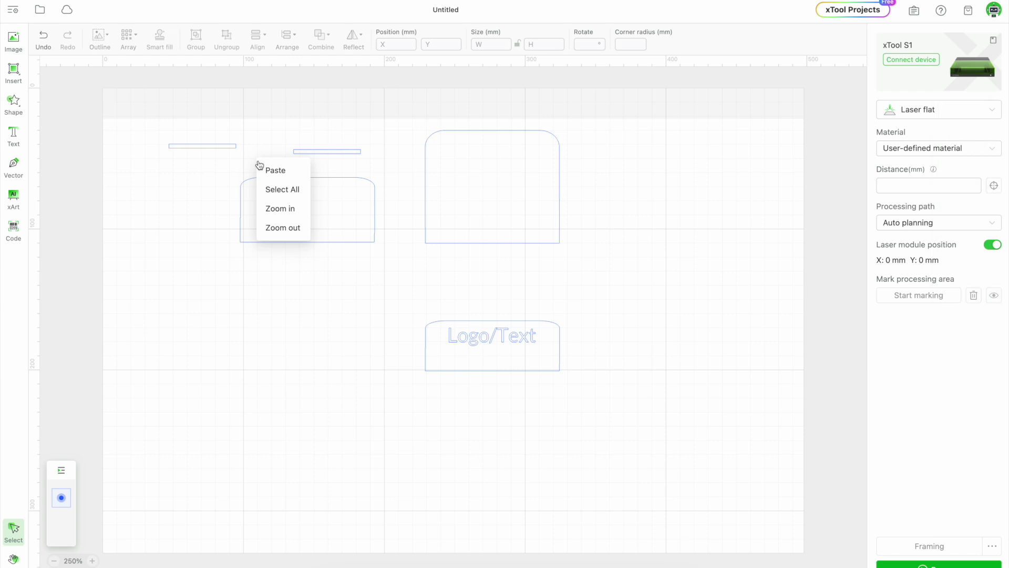
click(266, 172)
right_click(169, 171)
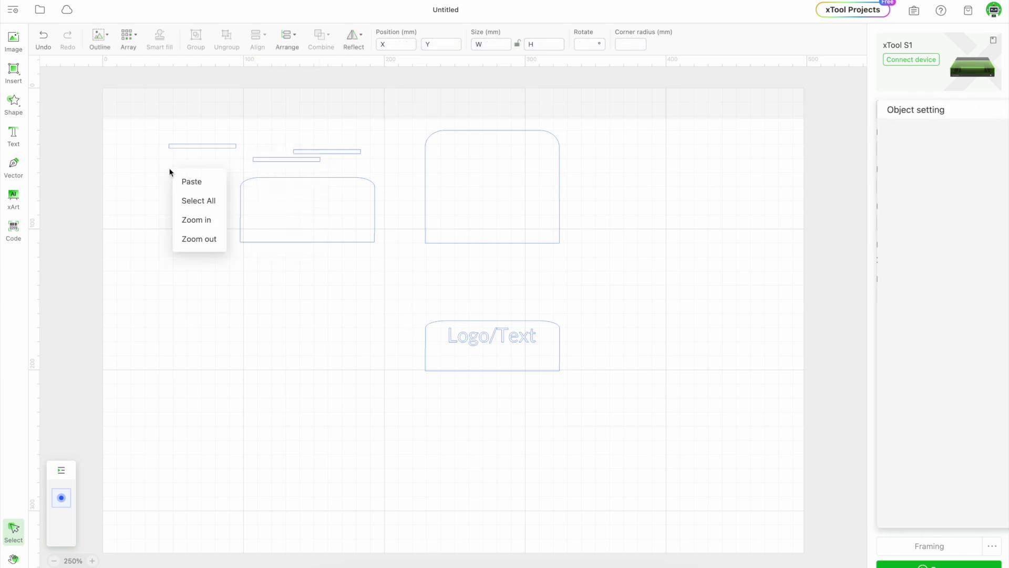
click(181, 182)
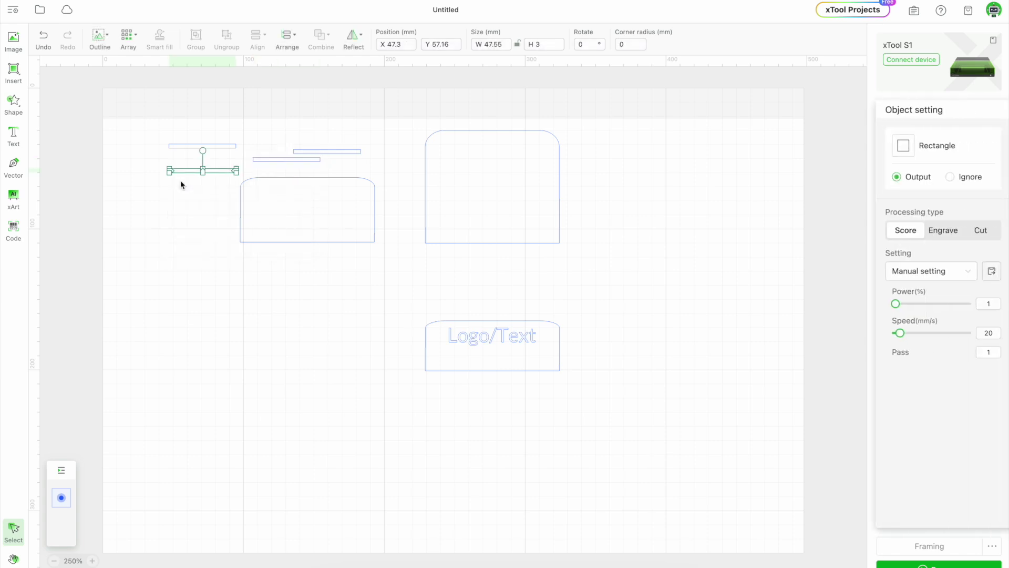
click(181, 184)
- Place the strips against the panels' left edges: two on the shorter blank panel, one each on the tallest and Logo/Text panels
scroll(384, 265, up, 5)
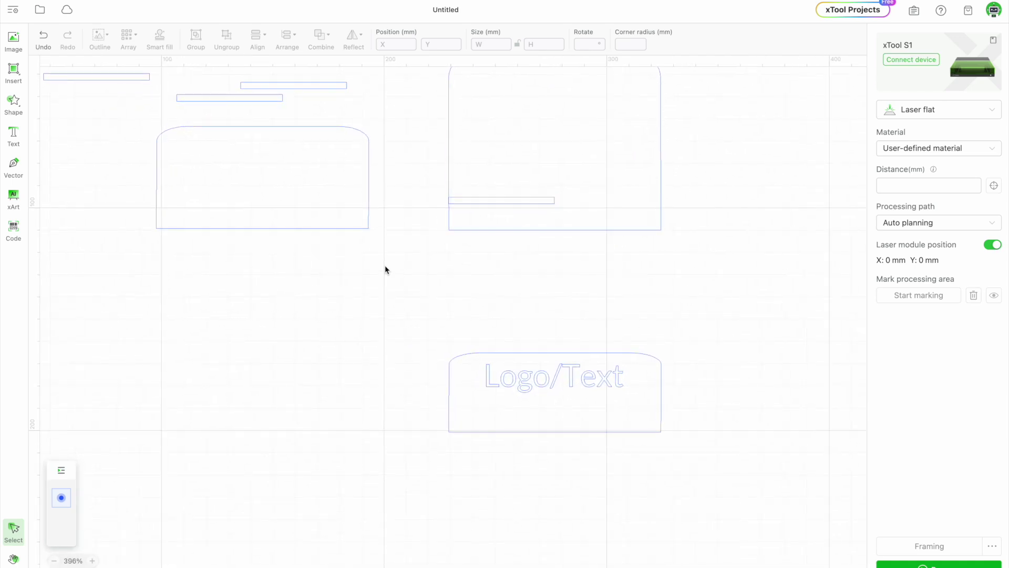
click(323, 85)
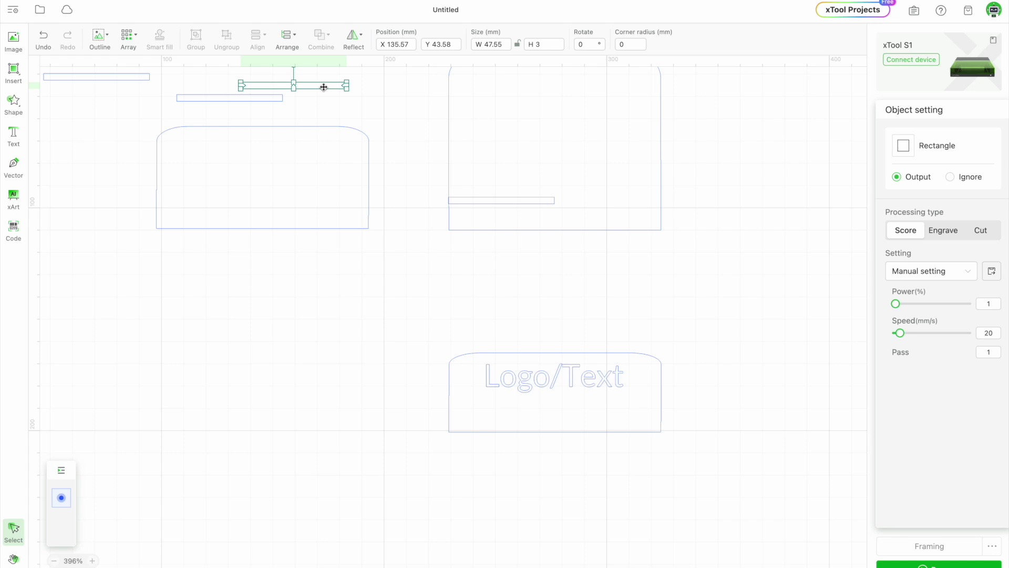
drag(324, 87, 537, 414)
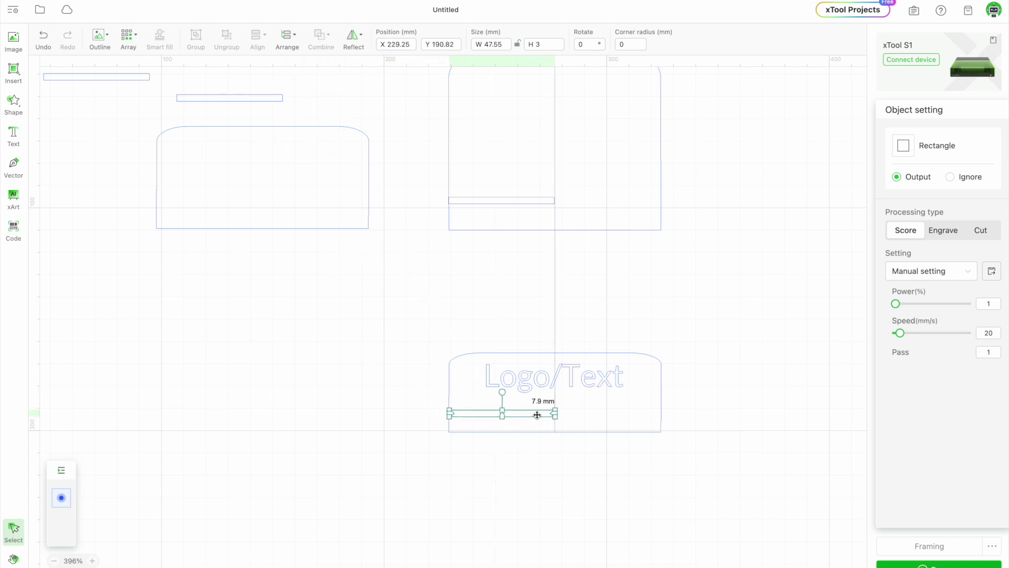
click(368, 396)
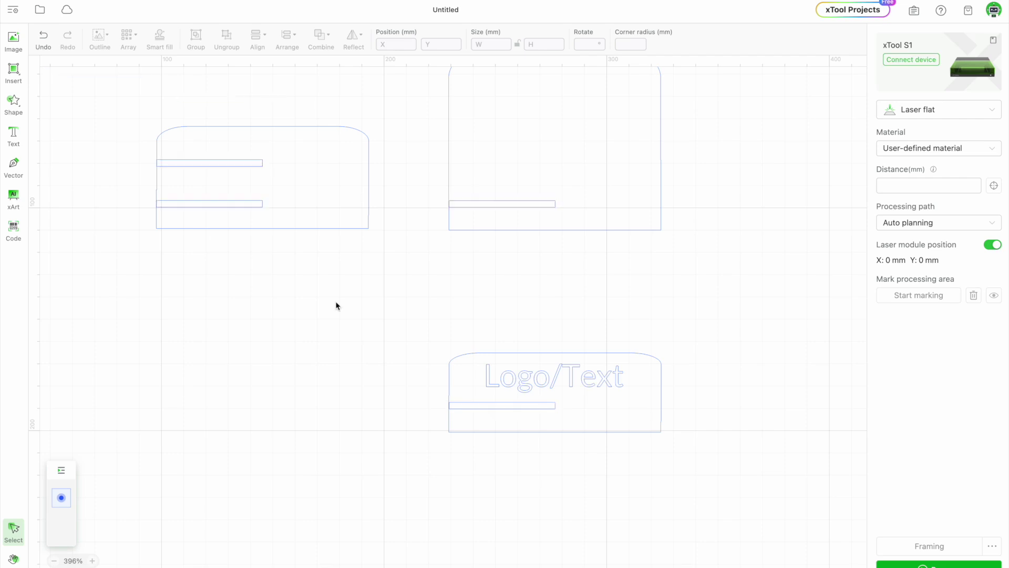
- Subtract the two strips from the shorter blank panel to cut two slots into its left edge
scroll(131, 287, up, 2)
scroll(131, 286, up, 2)
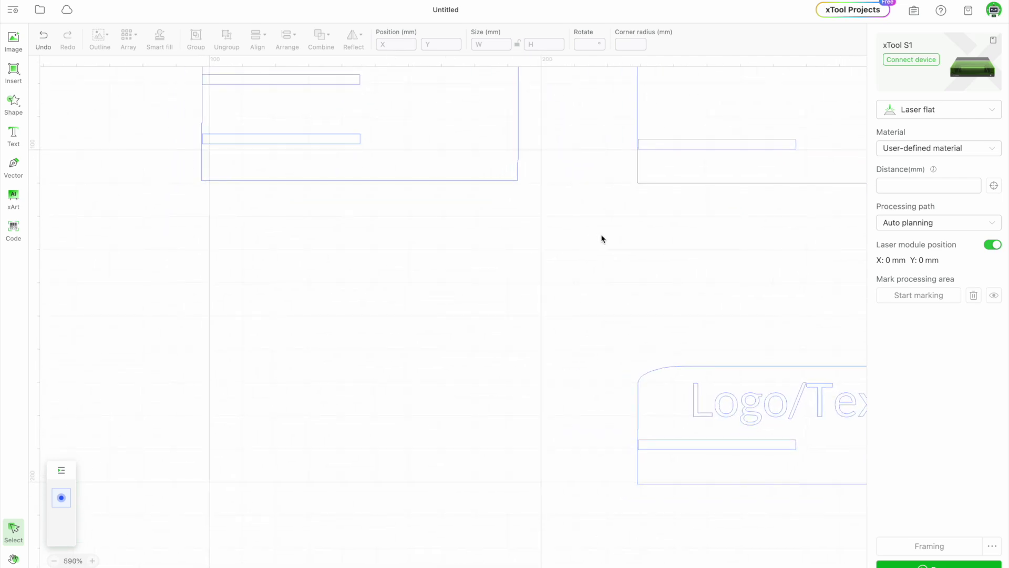
scroll(602, 235, up, 3)
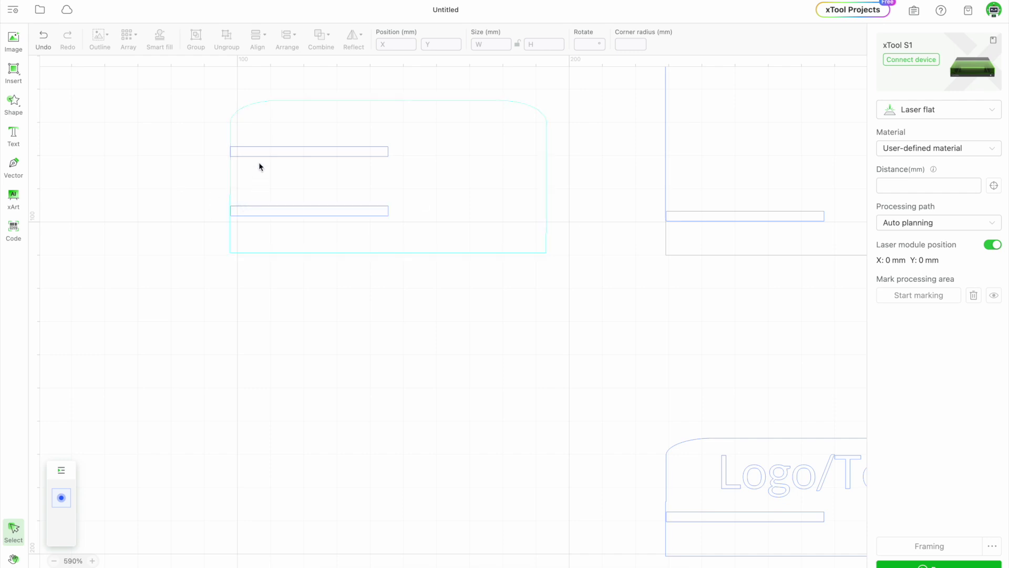
scroll(234, 309, left, 2)
drag(235, 309, 592, 98)
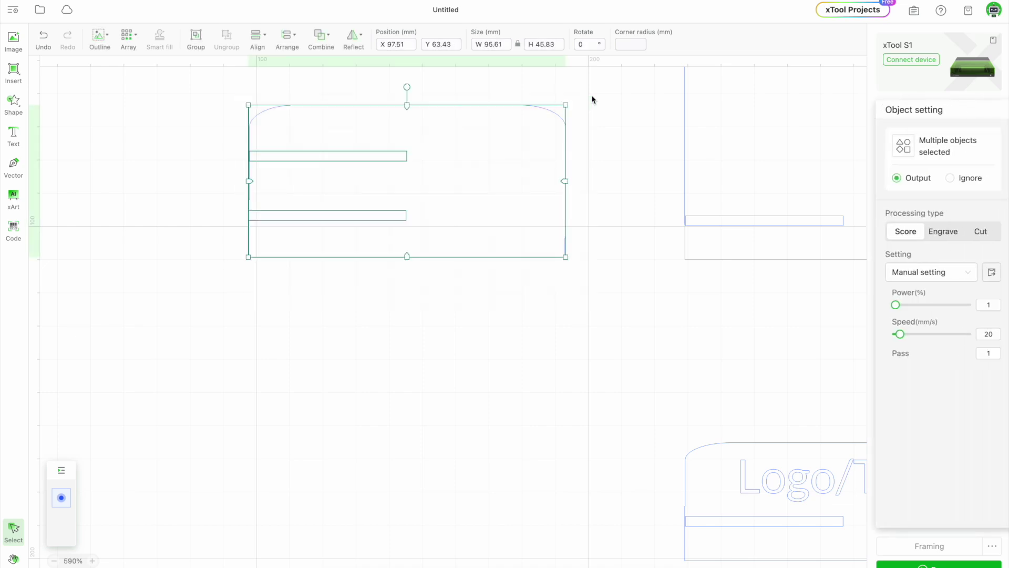
click(322, 38)
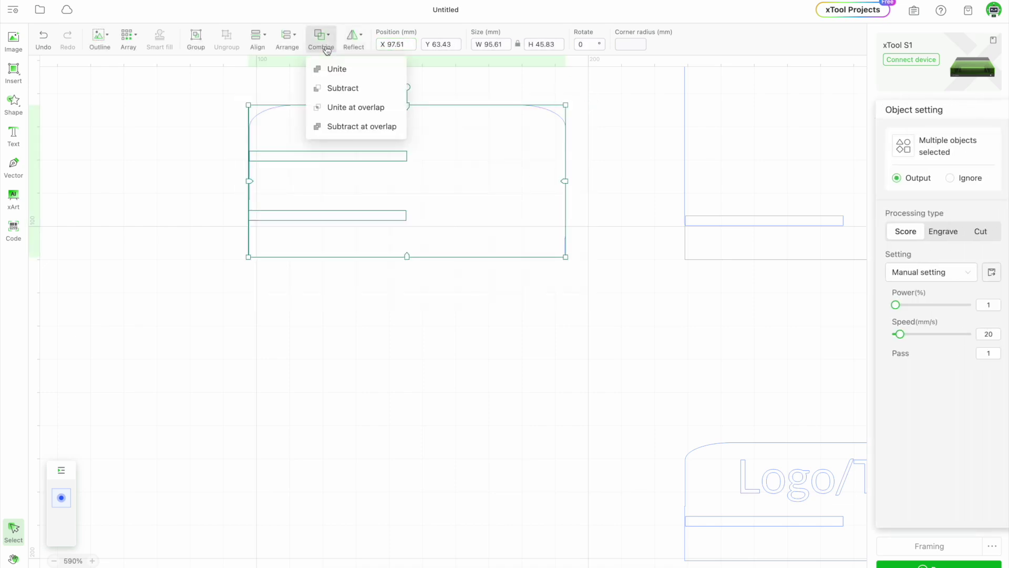
click(333, 88)
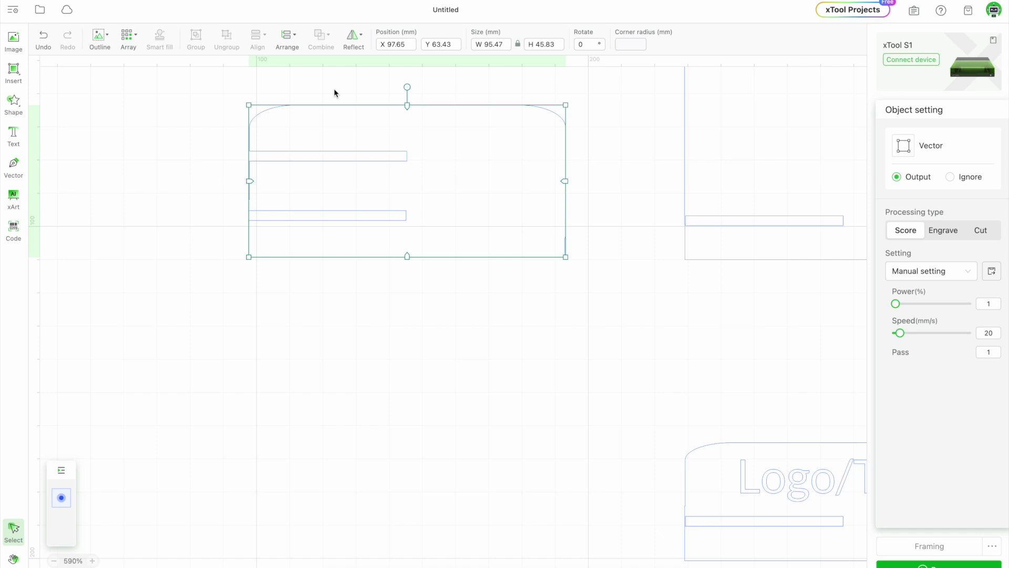
click(273, 434)
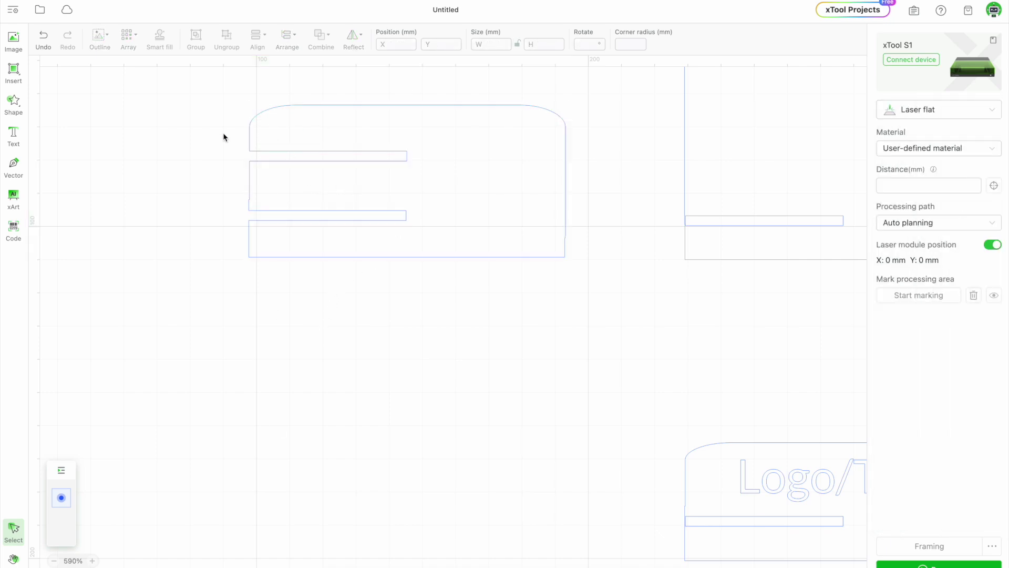
- Nudge the strip on the tallest panel slightly left so it meets the panel's left edge
scroll(257, 326, down, 3)
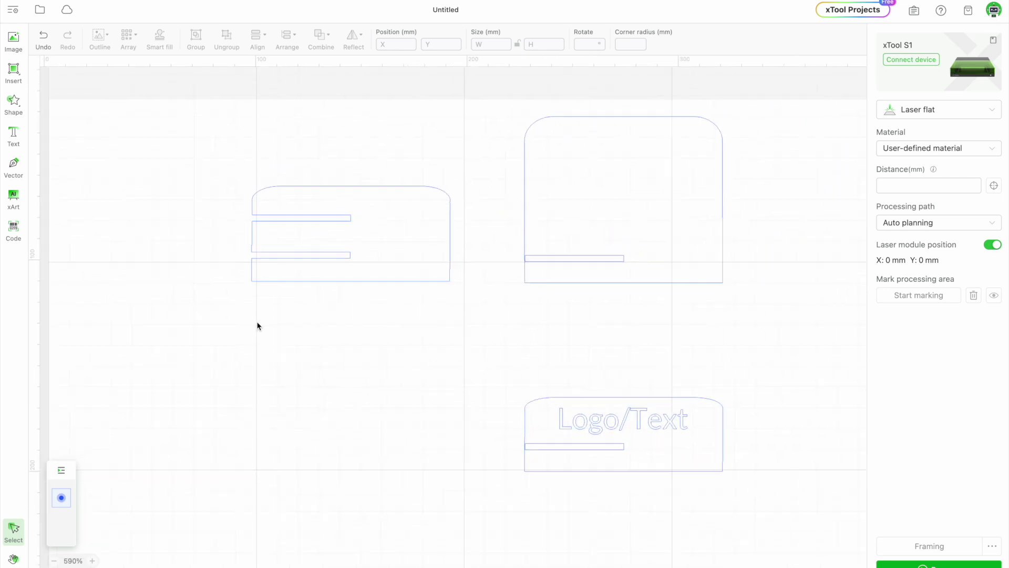
drag(517, 311, 726, 116)
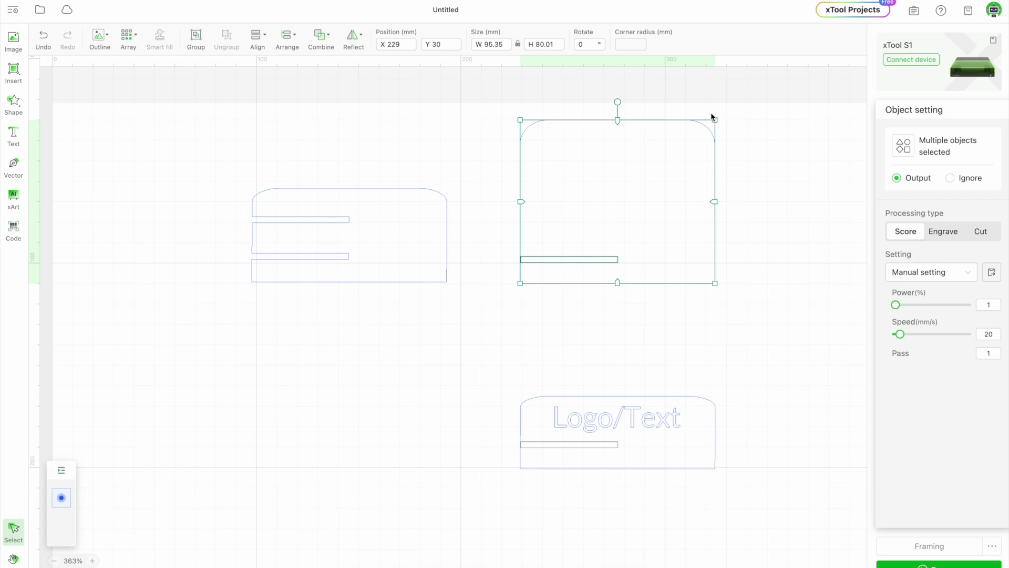
click(552, 303)
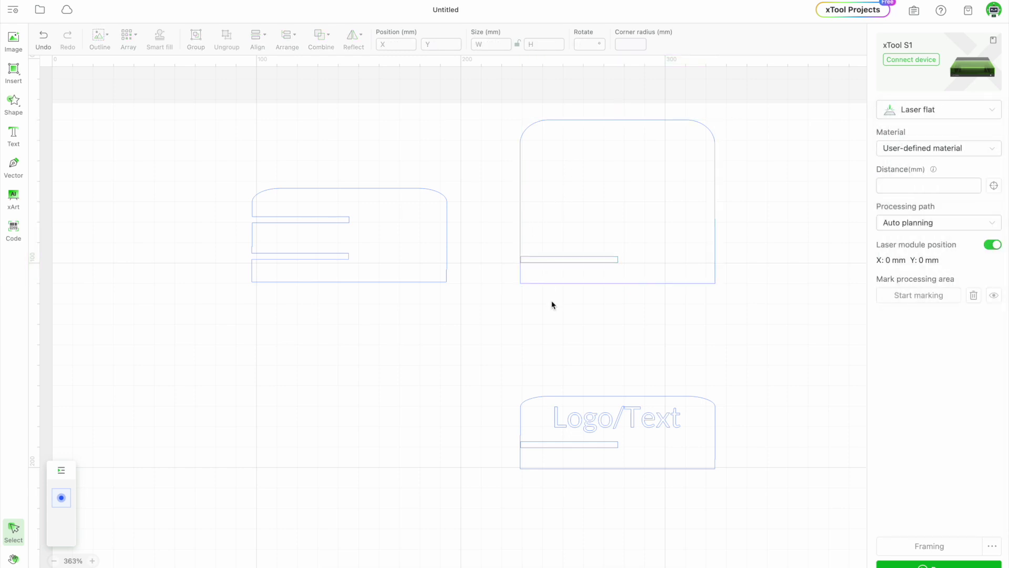
scroll(552, 304, up, 4)
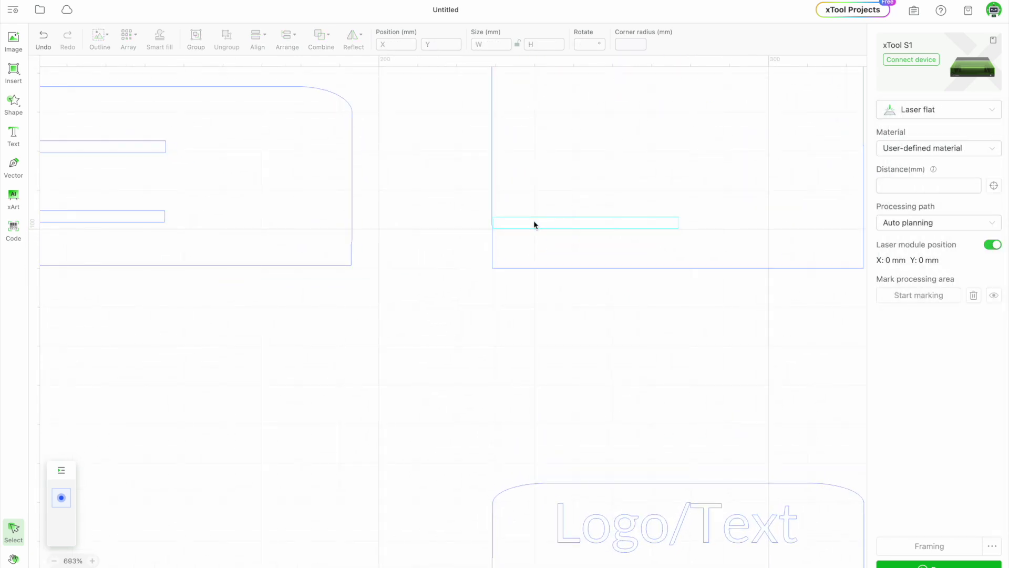
click(534, 222)
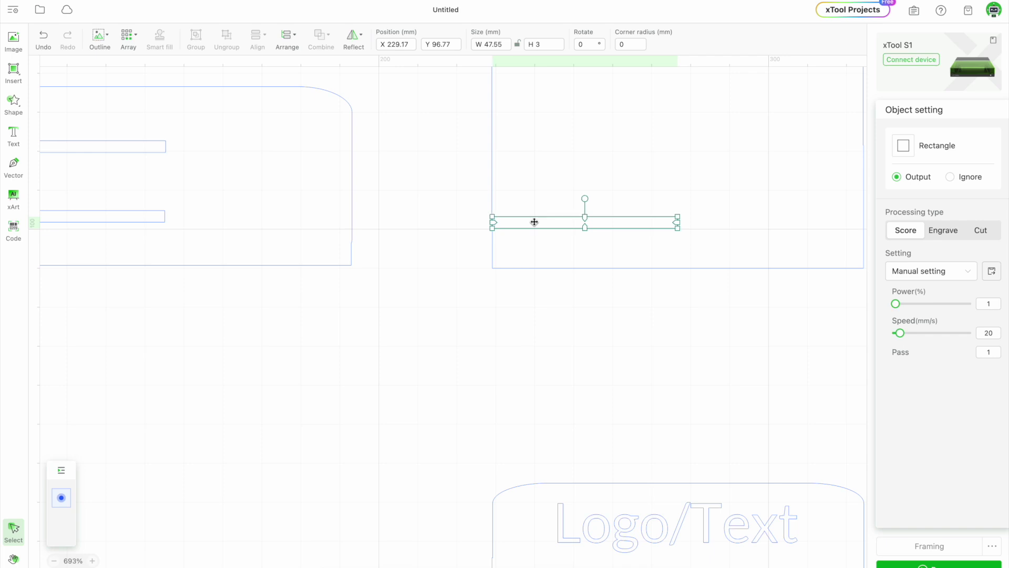
click(525, 393)
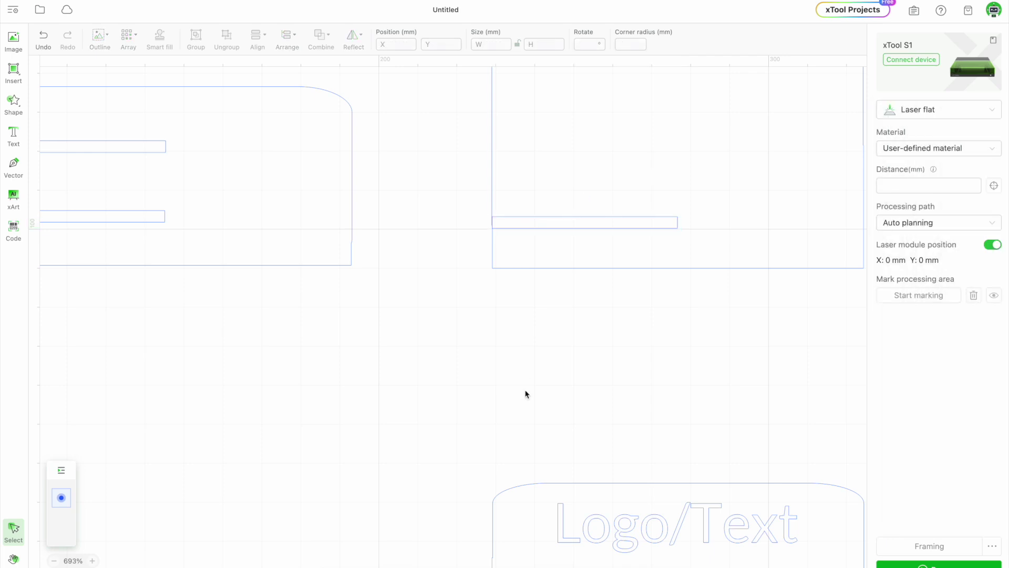
click(565, 226)
click(489, 418)
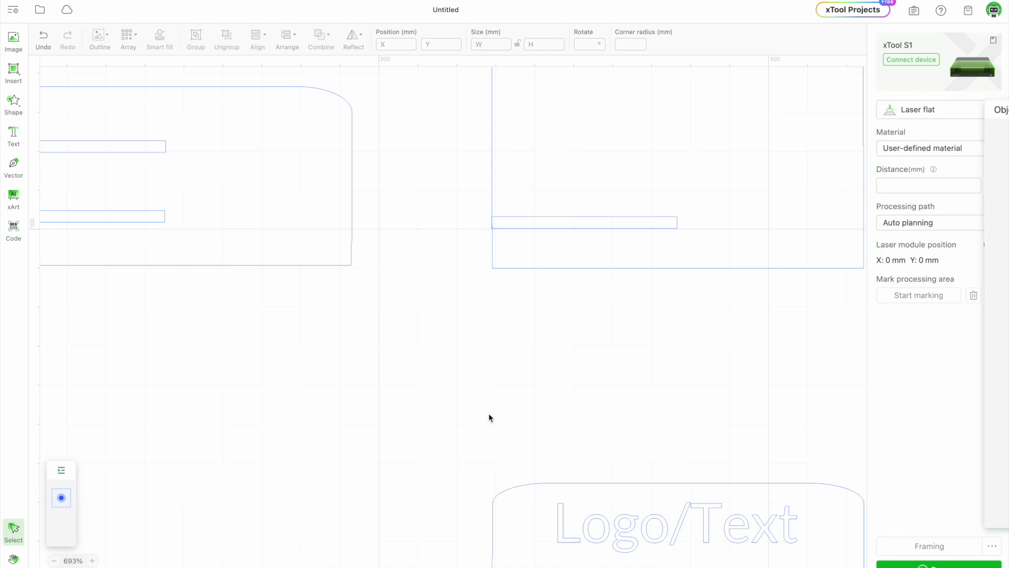
- Subtract the strip from the tallest panel to cut an open slot near its base
scroll(489, 417, down, 5)
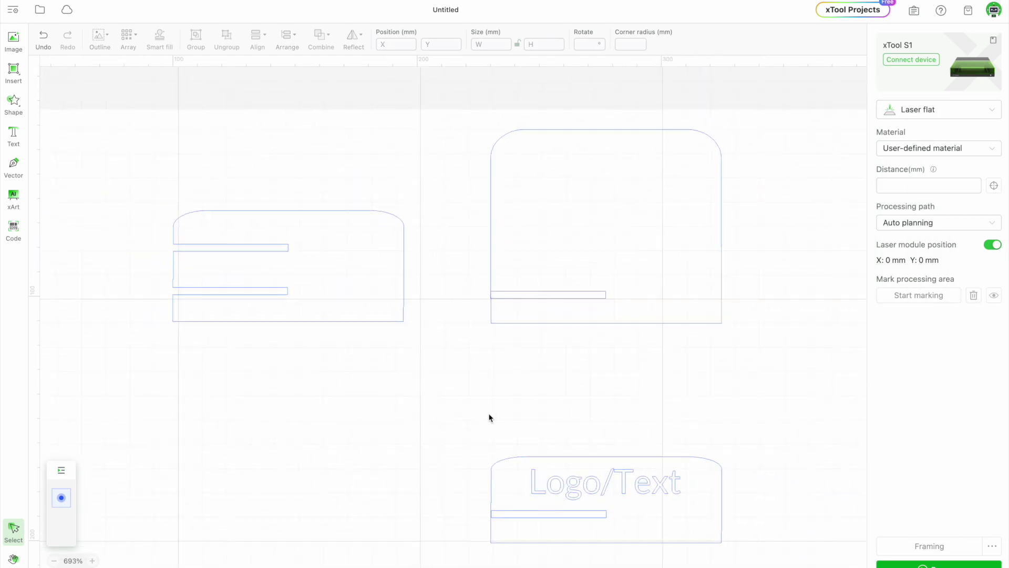
drag(478, 370, 737, 124)
mouse_move(334, 36)
click(330, 88)
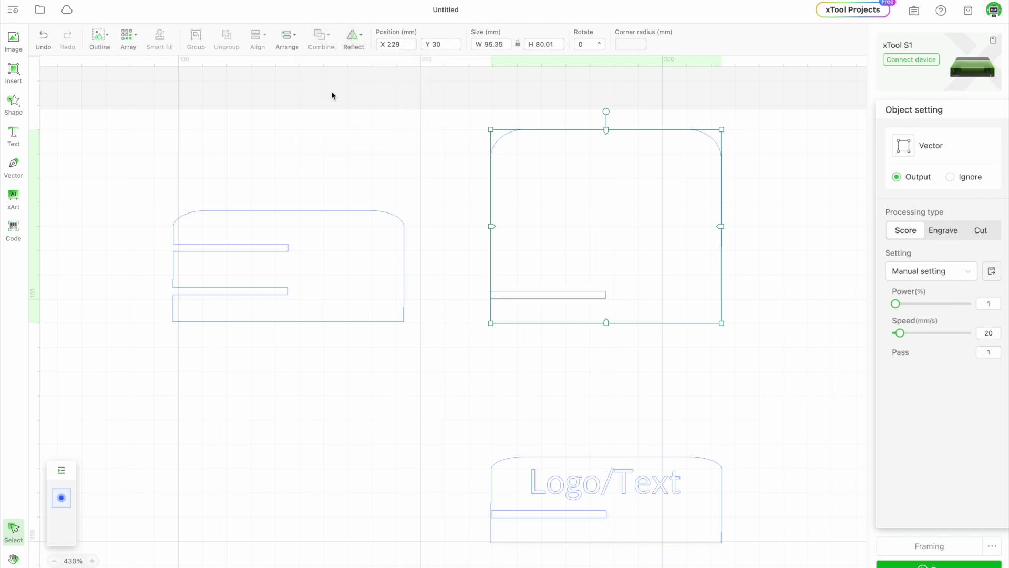
click(449, 377)
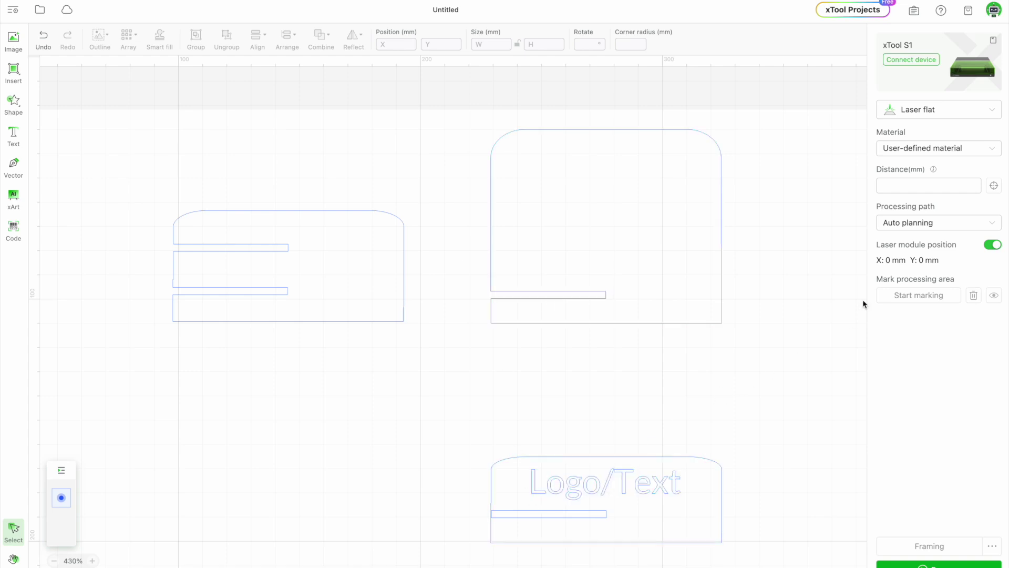
- Nudge the 47.55 by 3 mm strip on the Logo/Text panel slightly left to meet the panel's left edge
scroll(862, 298, down, 3)
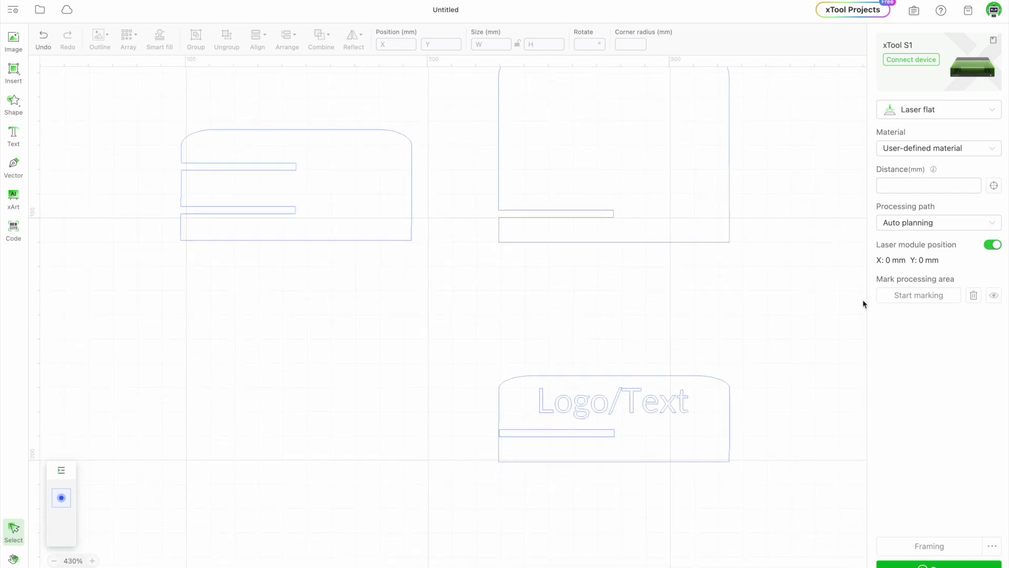
click(557, 434)
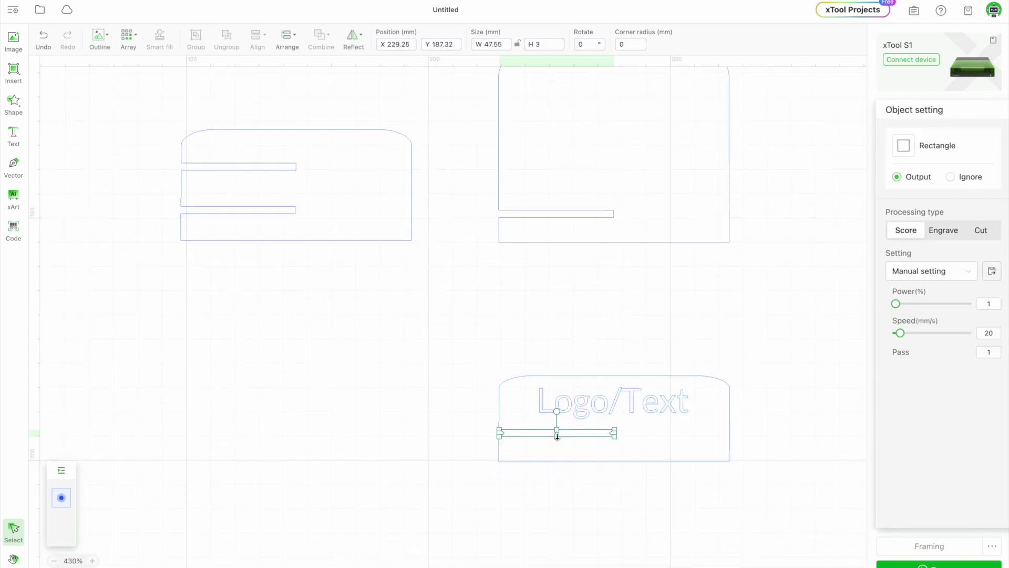
click(517, 552)
click(549, 436)
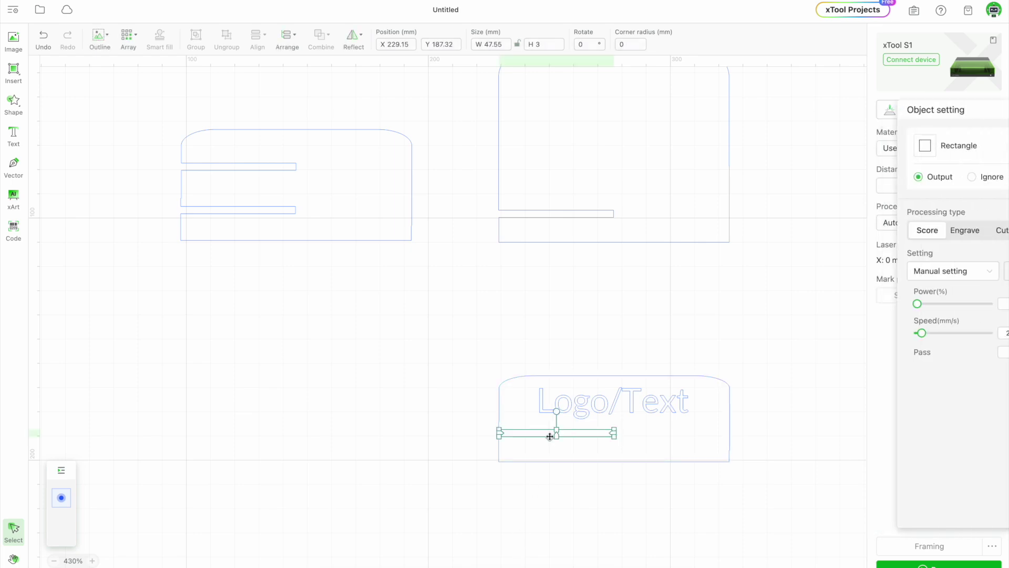
- Move the Logo/Text lettering off its panel into the empty space above it
drag(481, 502, 748, 334)
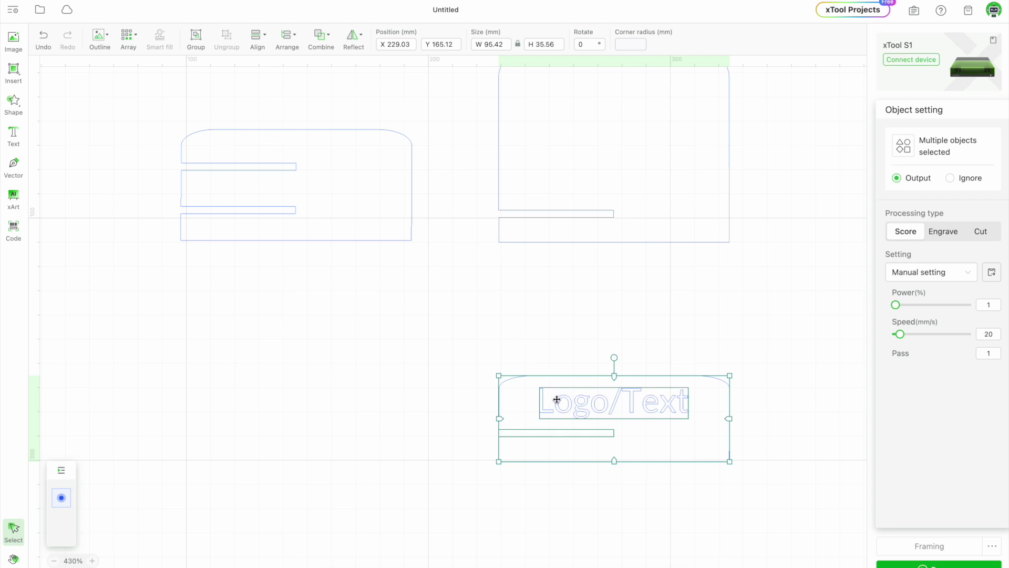
click(413, 403)
drag(588, 410, 603, 316)
click(513, 516)
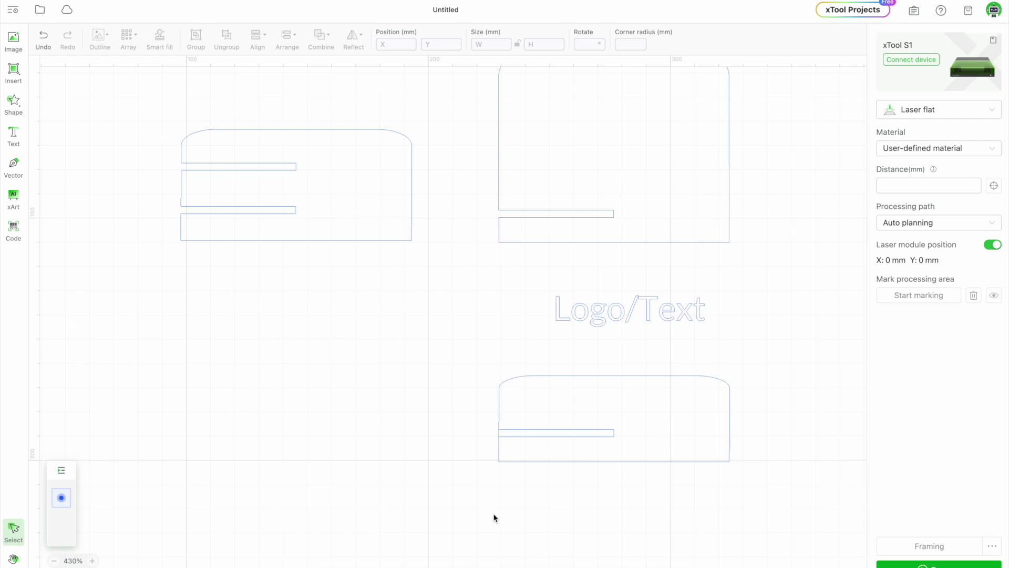
- Try to subtract the strip from the smallest panel to cut its slot
drag(519, 476, 750, 353)
click(320, 36)
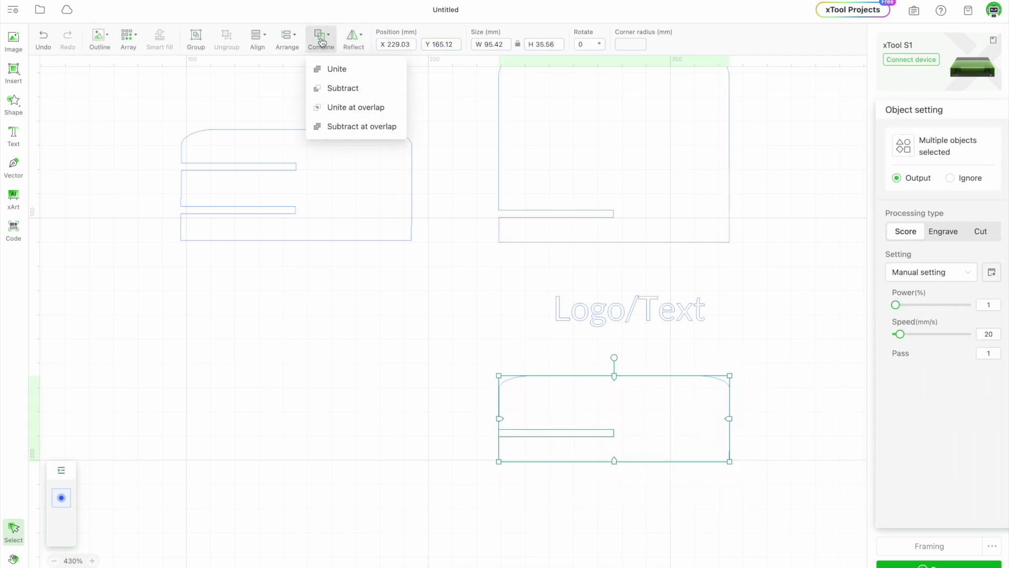
click(328, 90)
click(391, 347)
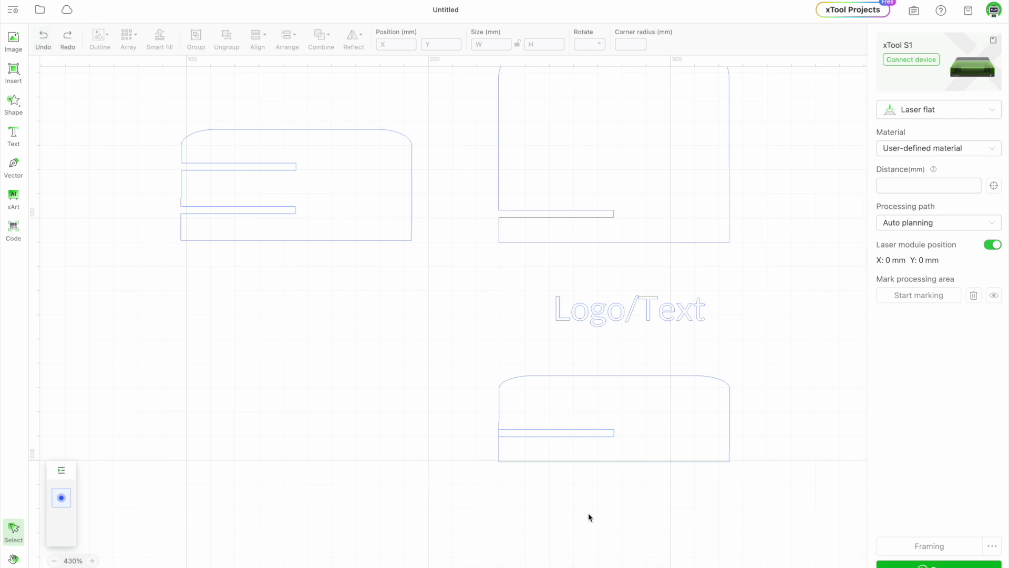
- Nudge the strip on the smallest panel further left so it overlaps the panel's left edge
click(569, 440)
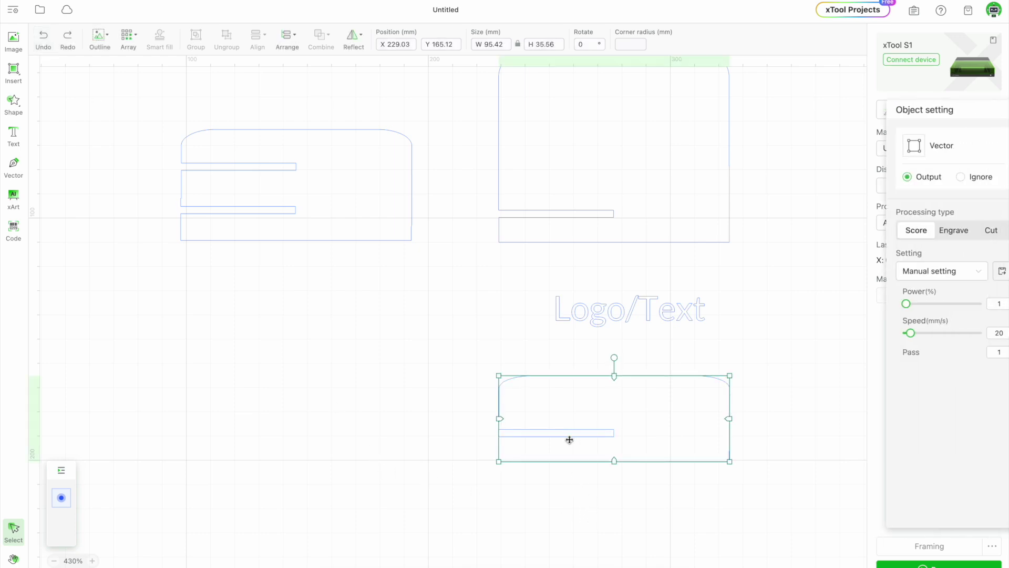
click(439, 483)
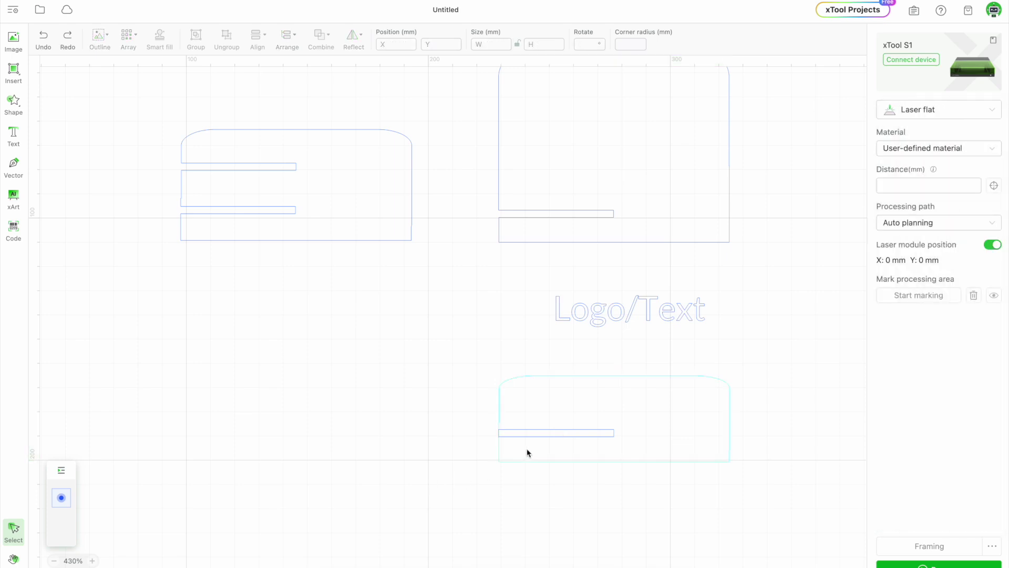
click(531, 434)
key(Left)
- Subtract the overlapping strip from the smallest panel to cut an open slot into its left edge
click(534, 503)
drag(486, 512, 768, 345)
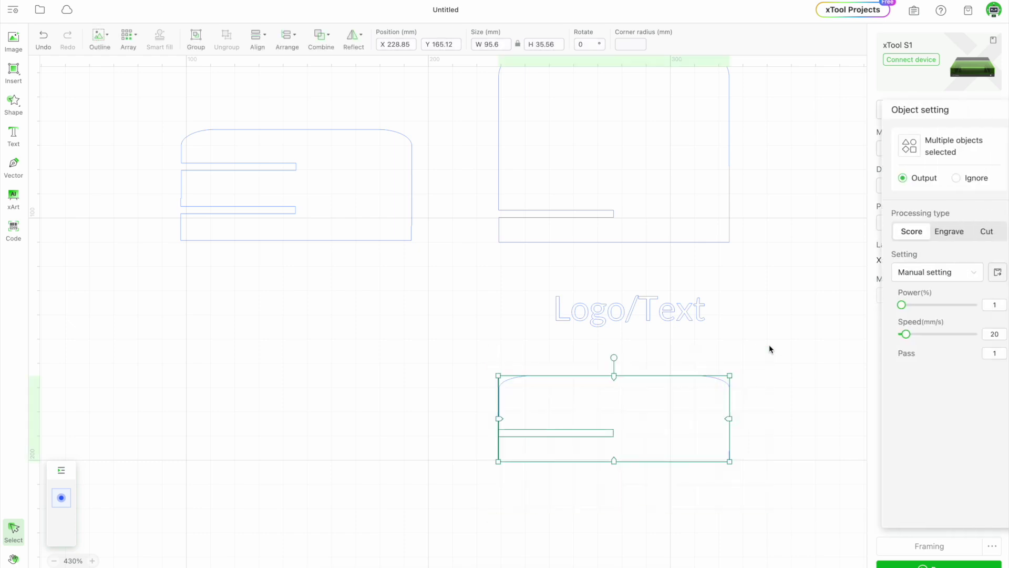
click(321, 36)
click(335, 89)
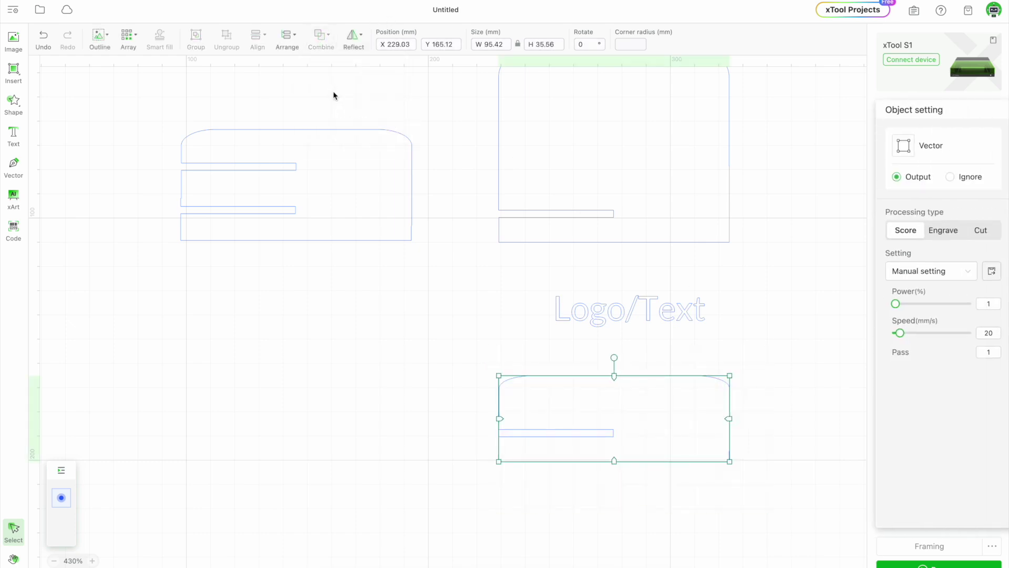
click(398, 369)
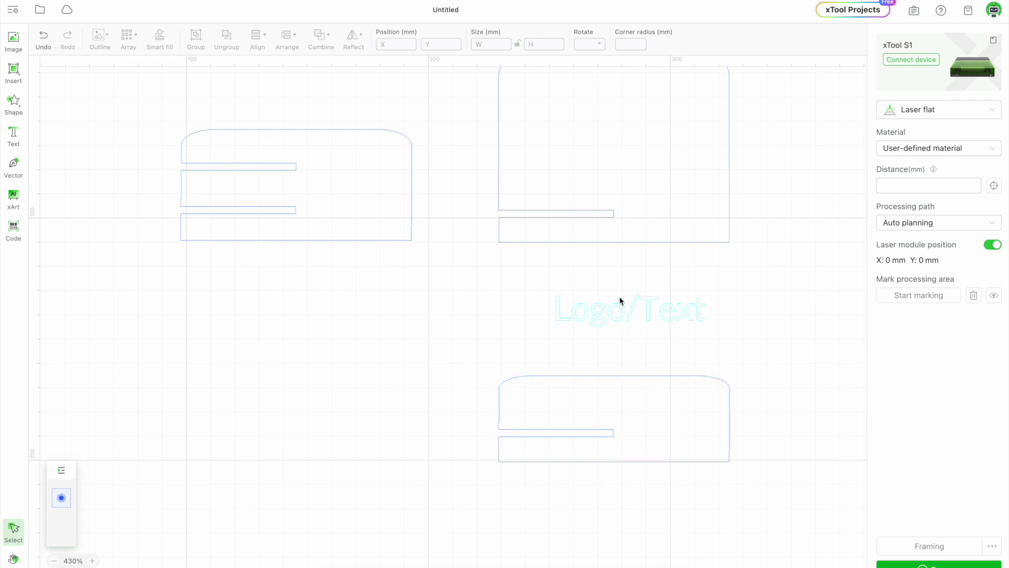
- Replace the placeholder text with the LiciaToday logo image, scaled to about 94 mm and parked left of the smallest panel
drag(620, 312, 604, 400)
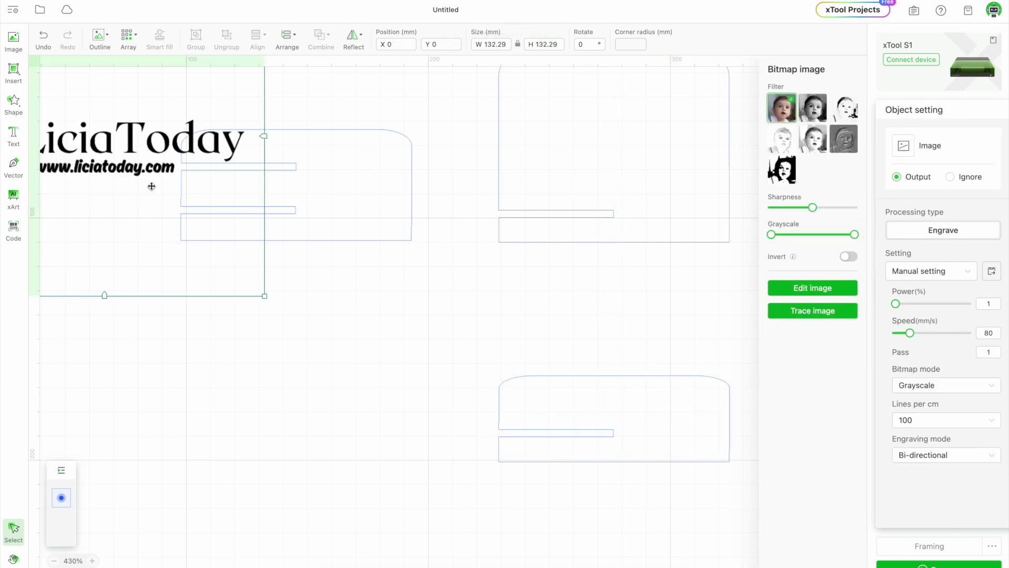
drag(151, 185, 622, 414)
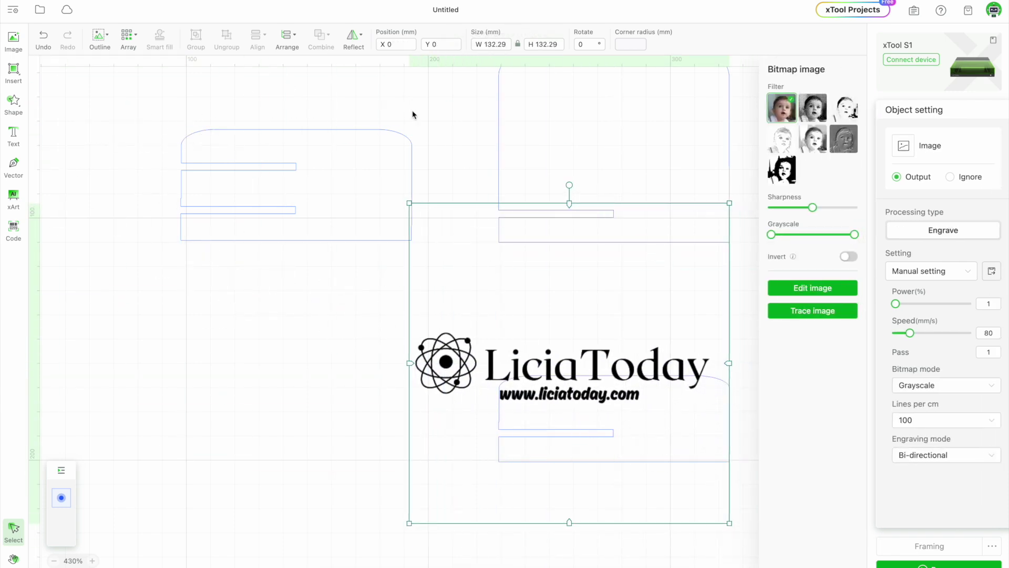
drag(410, 202, 512, 297)
drag(574, 385, 303, 373)
click(514, 362)
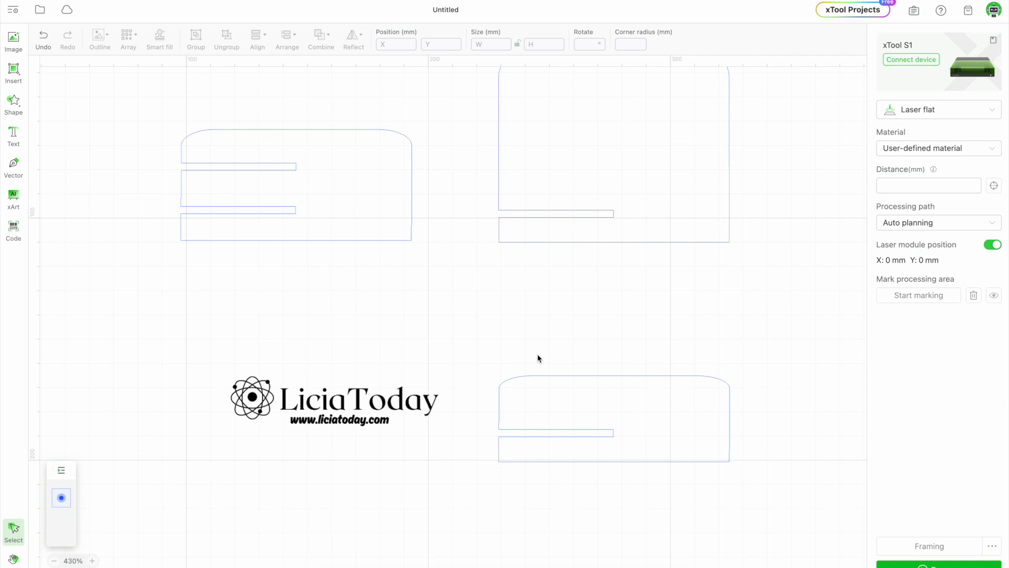
- Set the processing material to 3 mm Black Acrylic
click(609, 404)
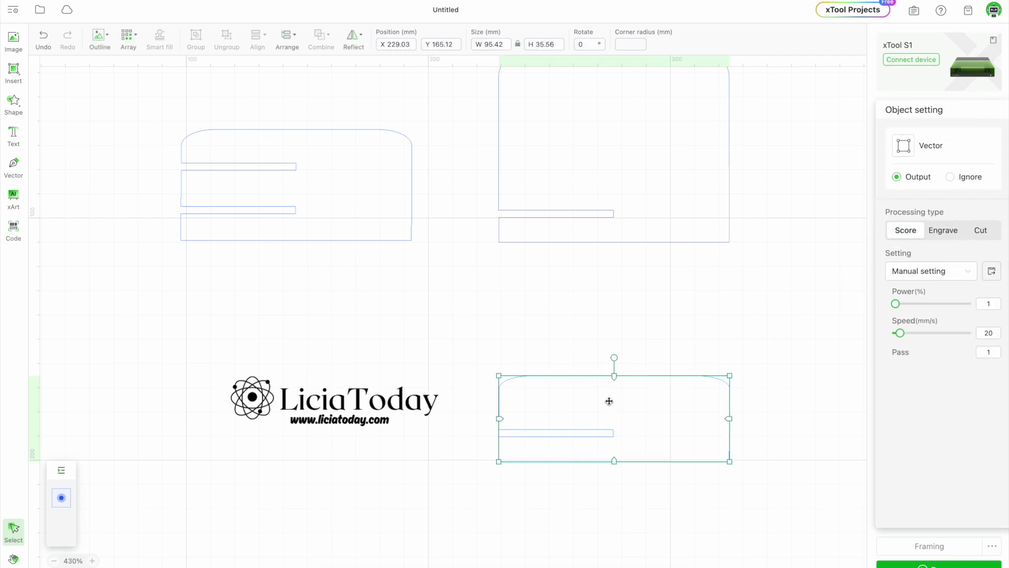
click(765, 237)
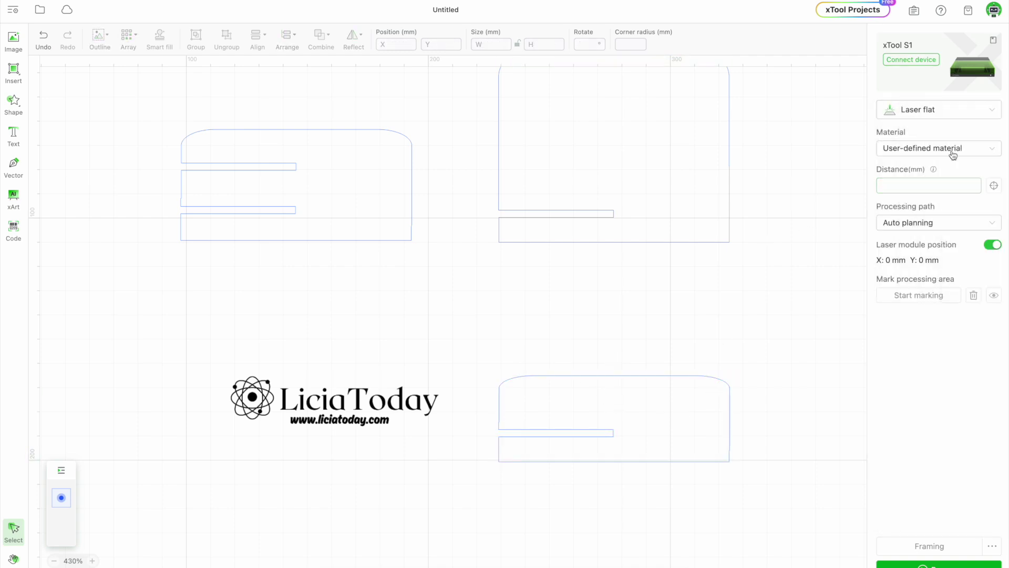
click(921, 149)
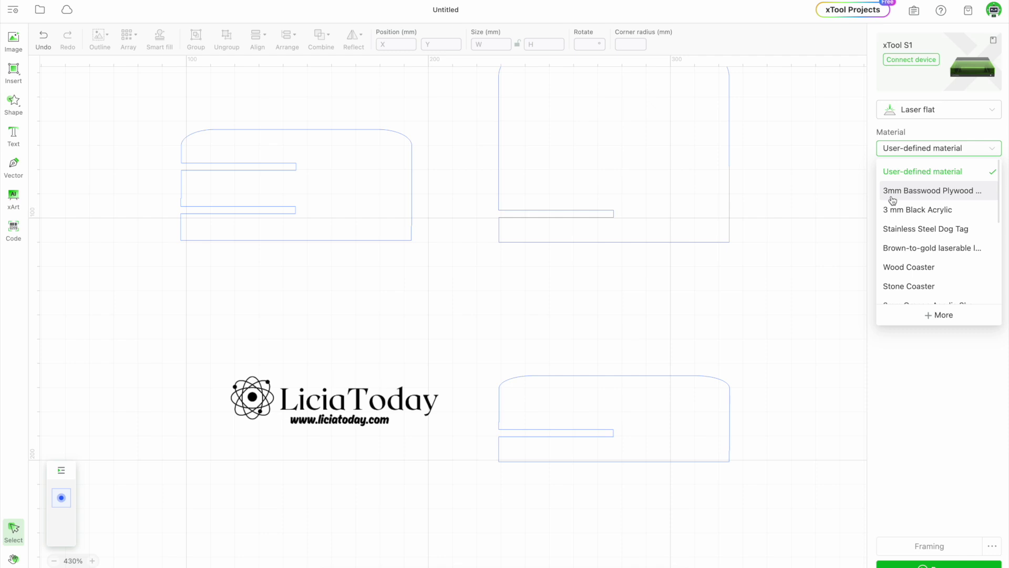
click(941, 215)
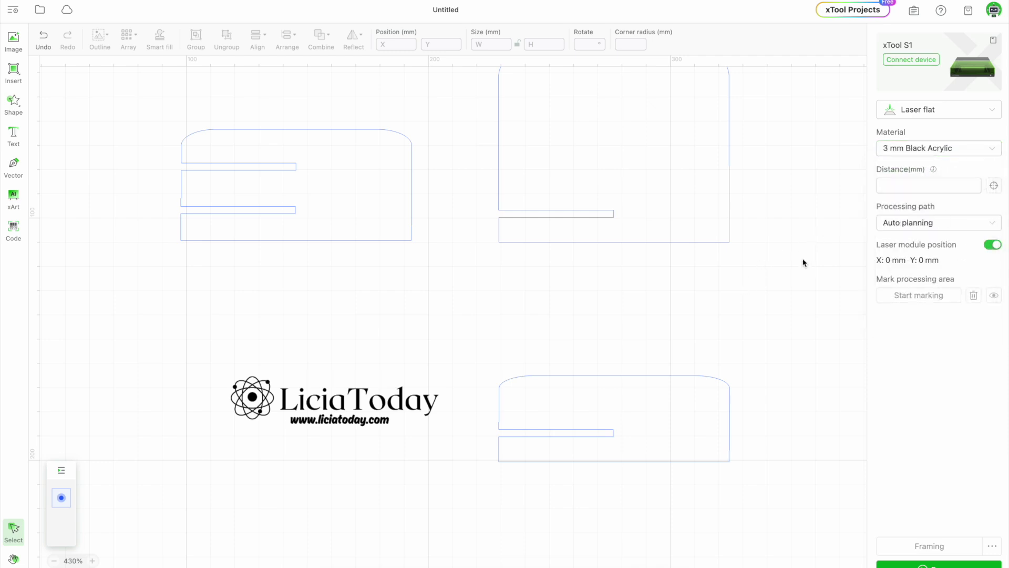
- Set the processing type of all three slotted panels to Cut
click(652, 178)
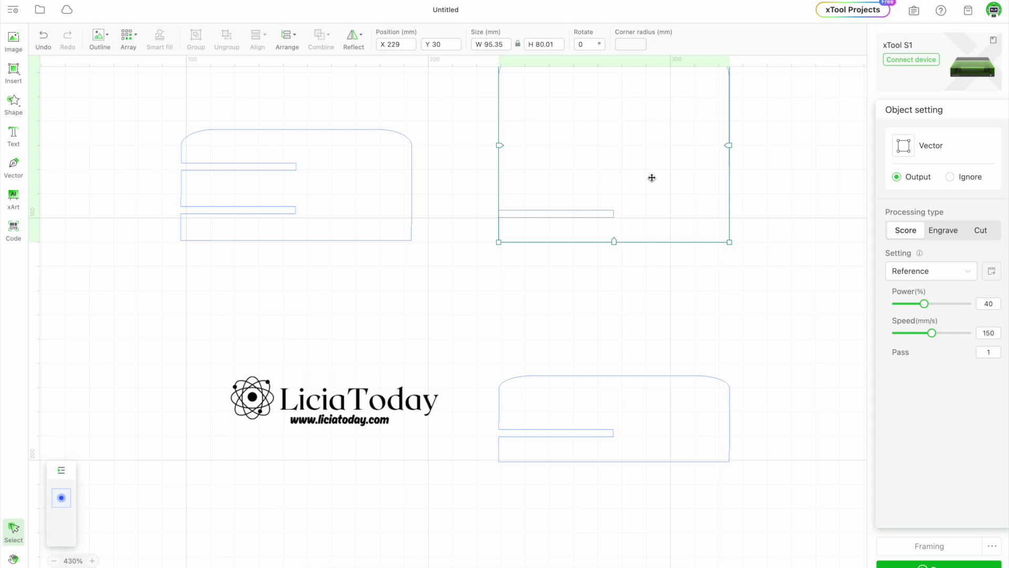
click(981, 230)
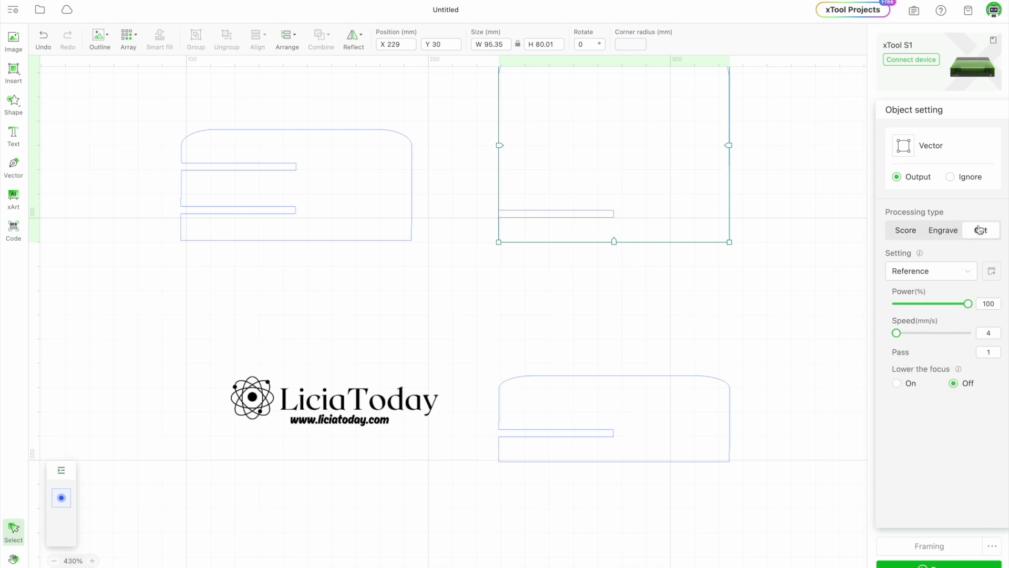
click(689, 424)
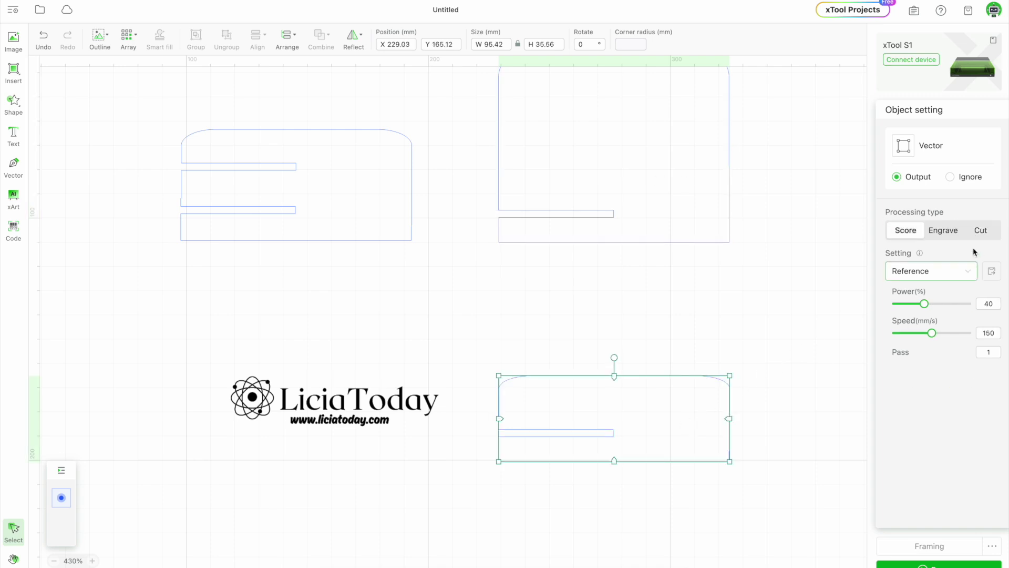
click(981, 230)
click(350, 187)
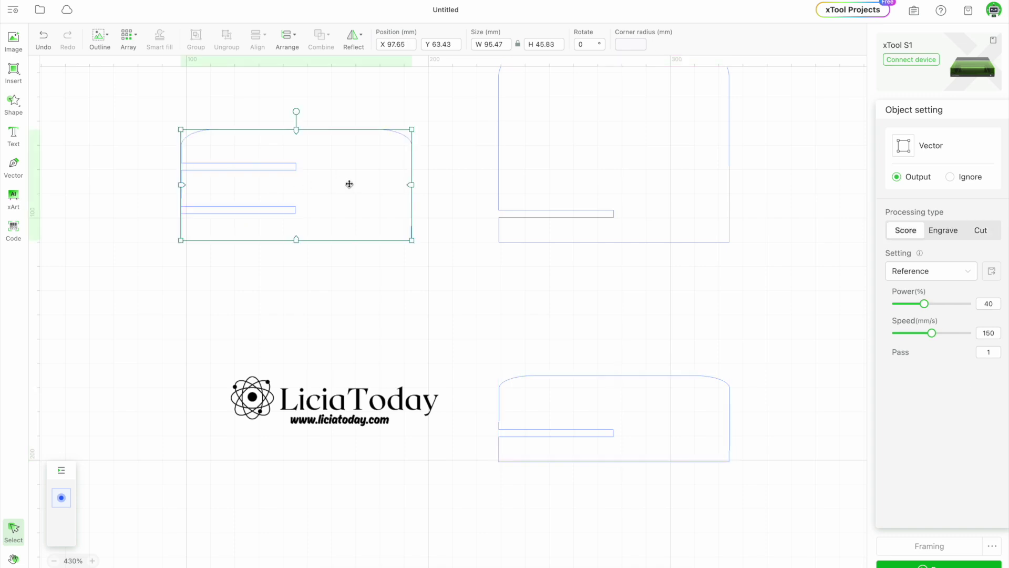
click(981, 231)
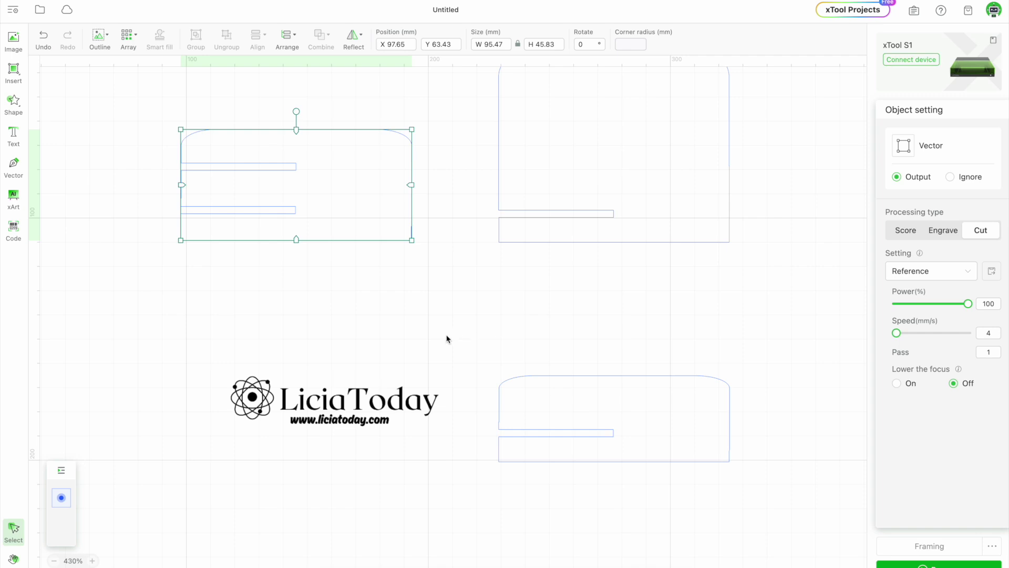
- Move the LiciaToday logo image onto the smallest panel
click(366, 407)
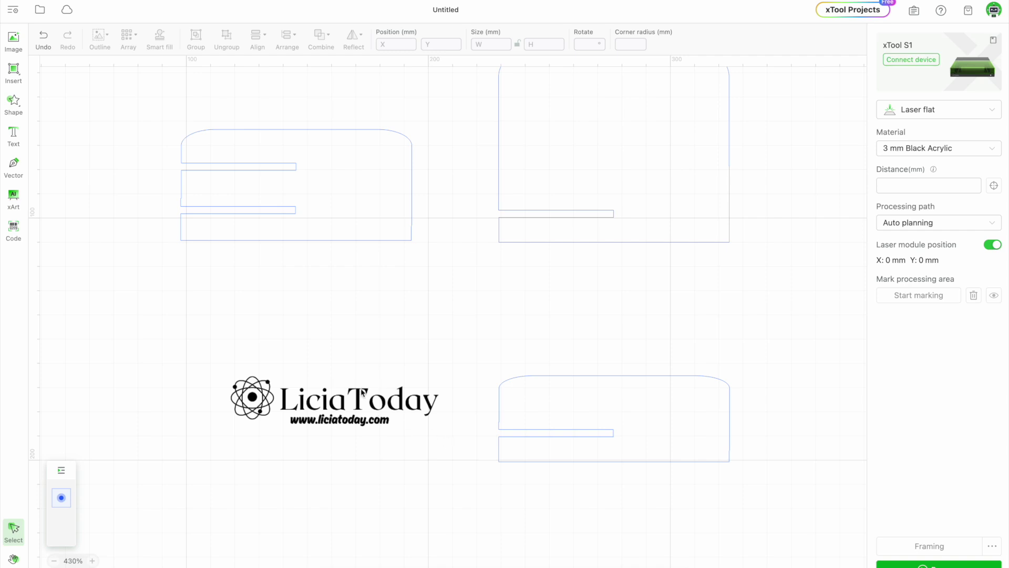
scroll(235, 343, down, 5)
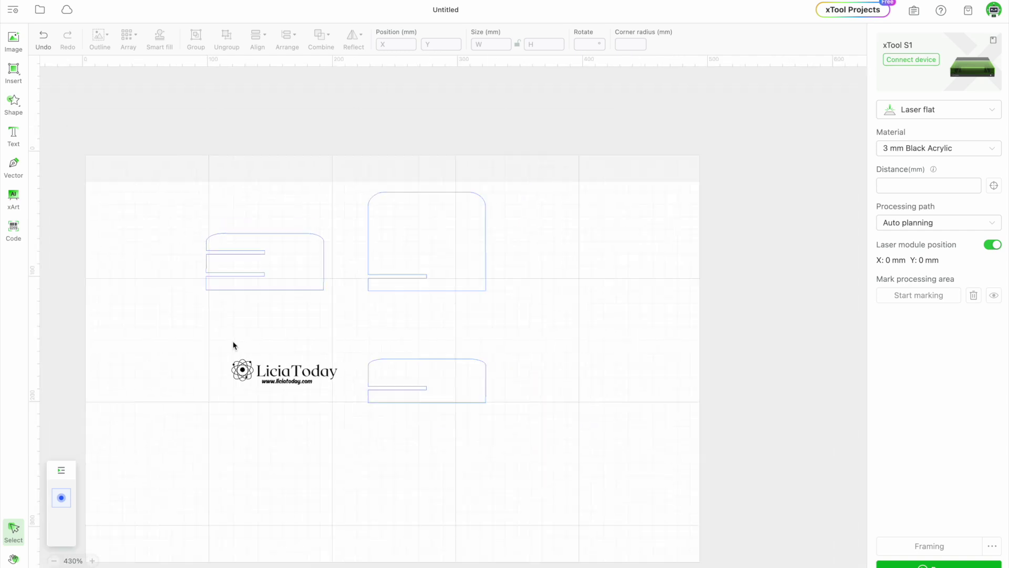
click(276, 376)
drag(276, 375, 427, 384)
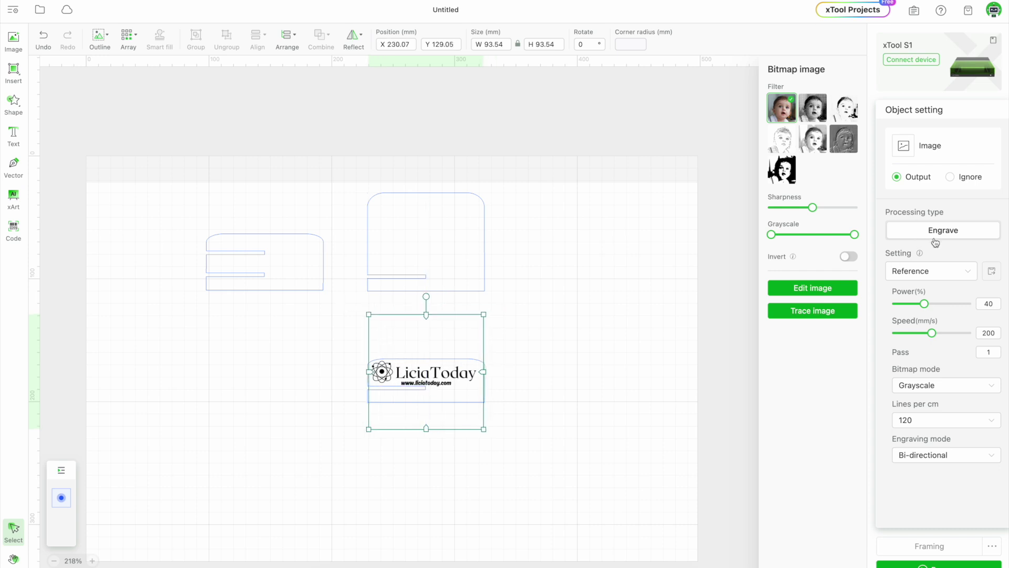
- Shrink the logo image to about 59 mm and centre it on the smallest panel above the slot
drag(484, 314, 441, 363)
drag(413, 402, 434, 379)
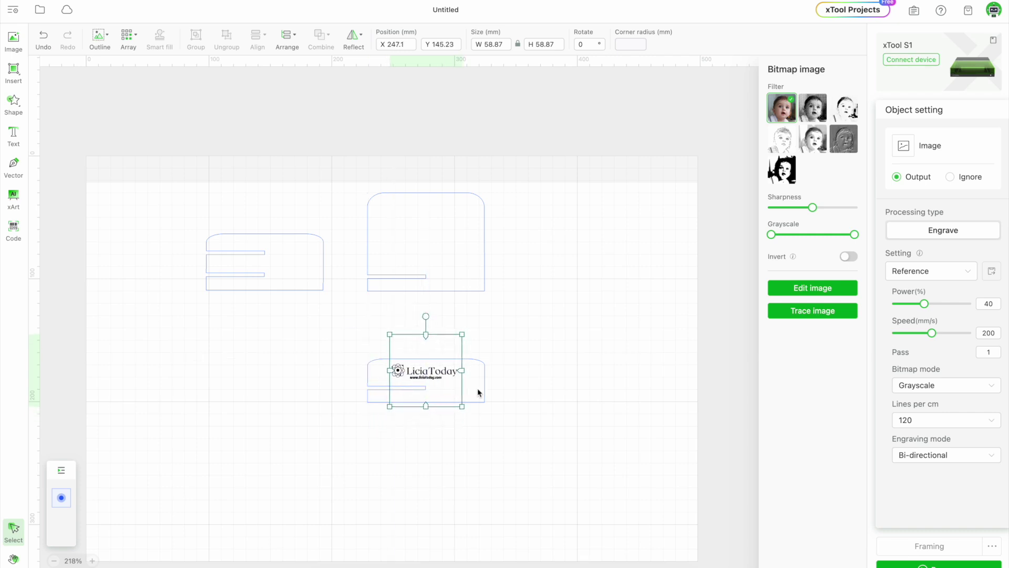
scroll(506, 396, up, 5)
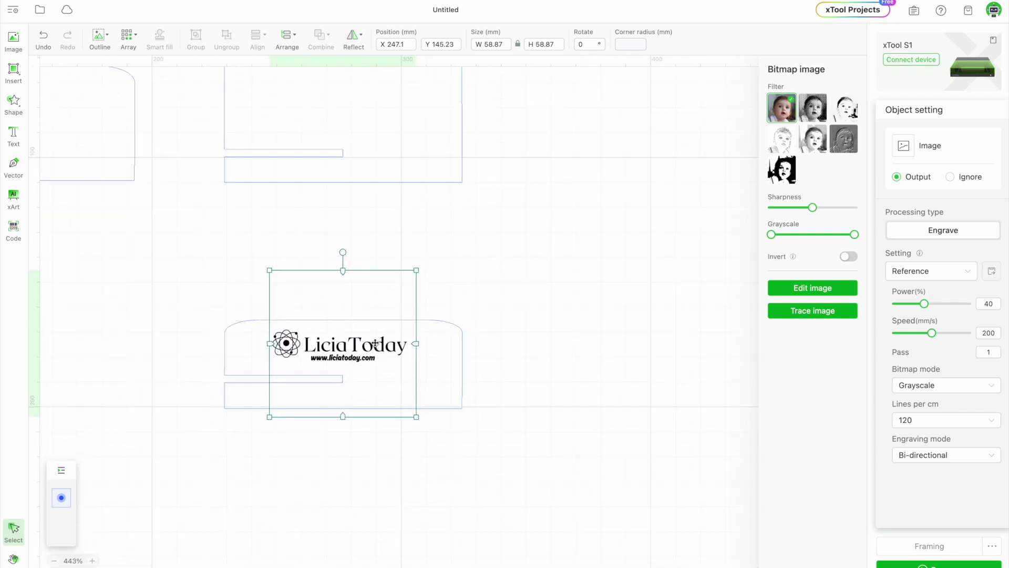
drag(375, 343, 377, 343)
click(597, 367)
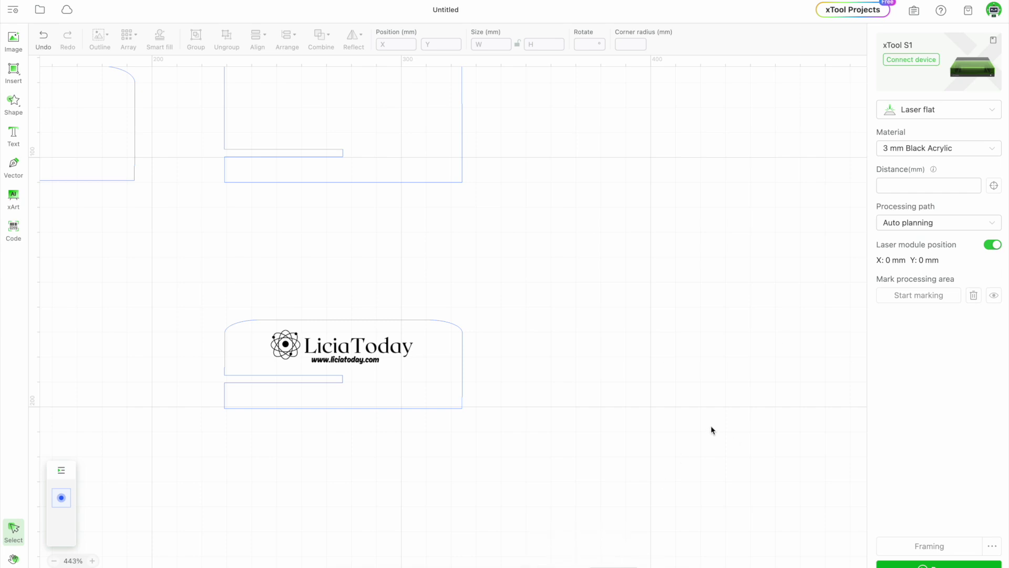
scroll(711, 425, down, 2)
scroll(700, 442, down, 2)
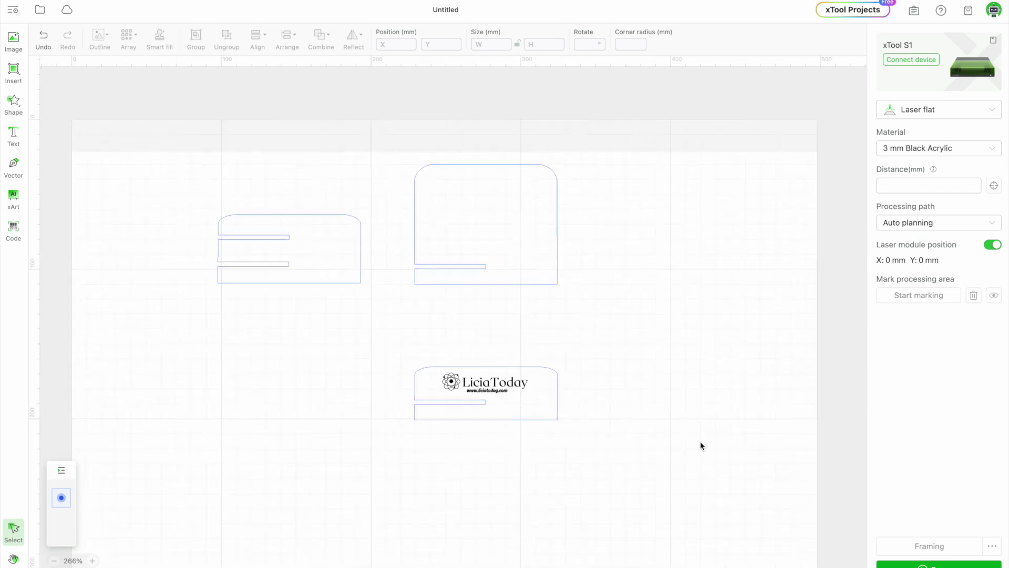